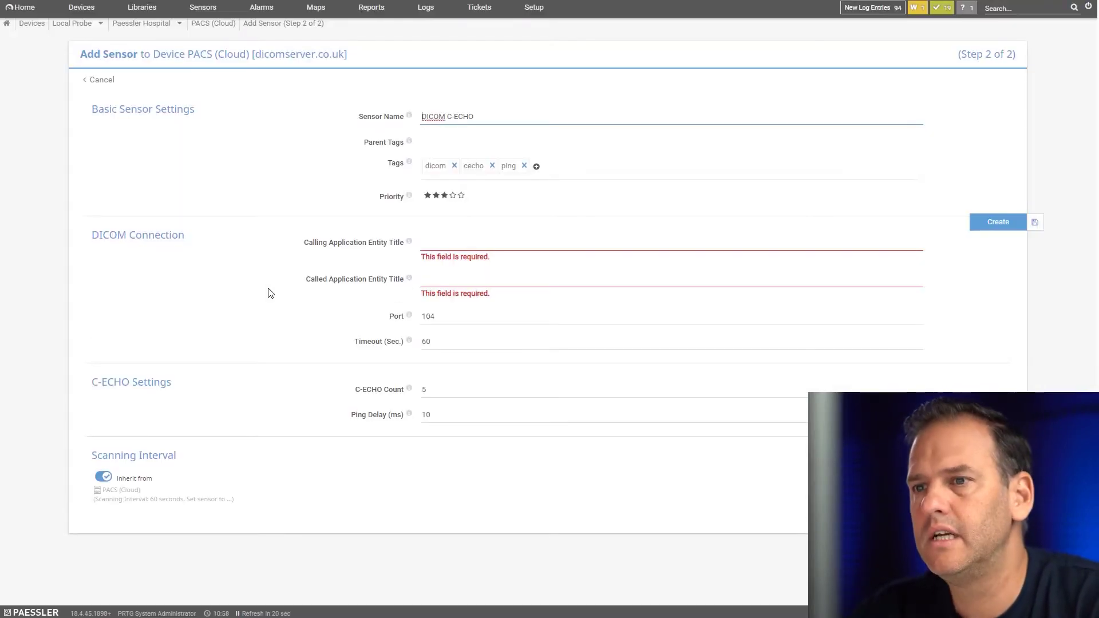
Step: Create the DICOM C-ECHO sensor with calling application entity title PRTG and called application entity title PACS
{"action": "left_click", "coordinate": [437, 244]}
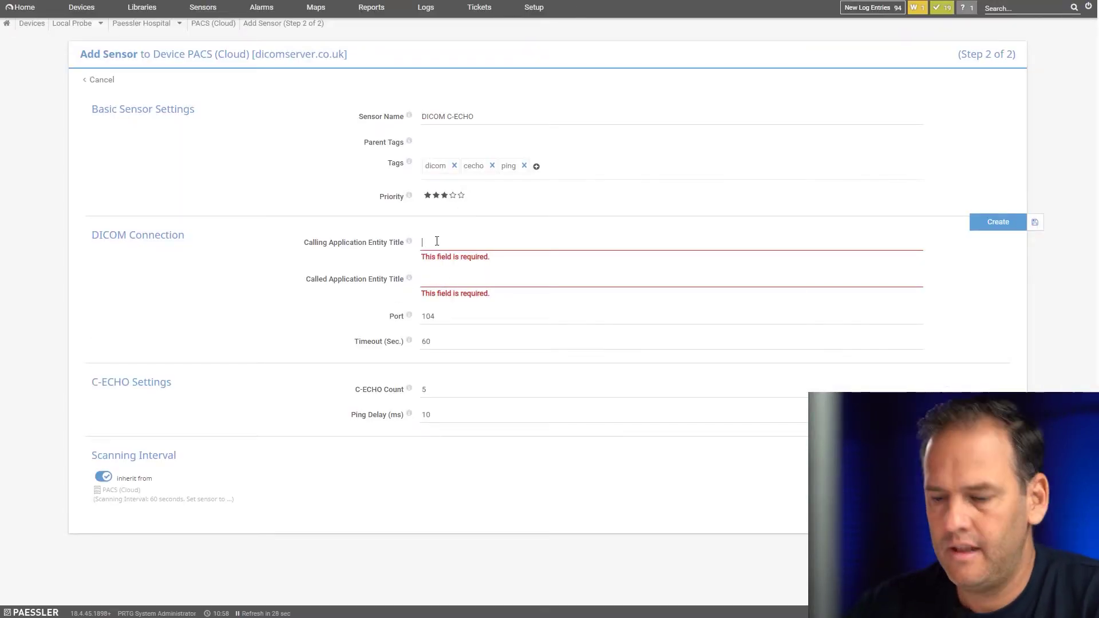
{"action": "type", "text": "PRTG"}
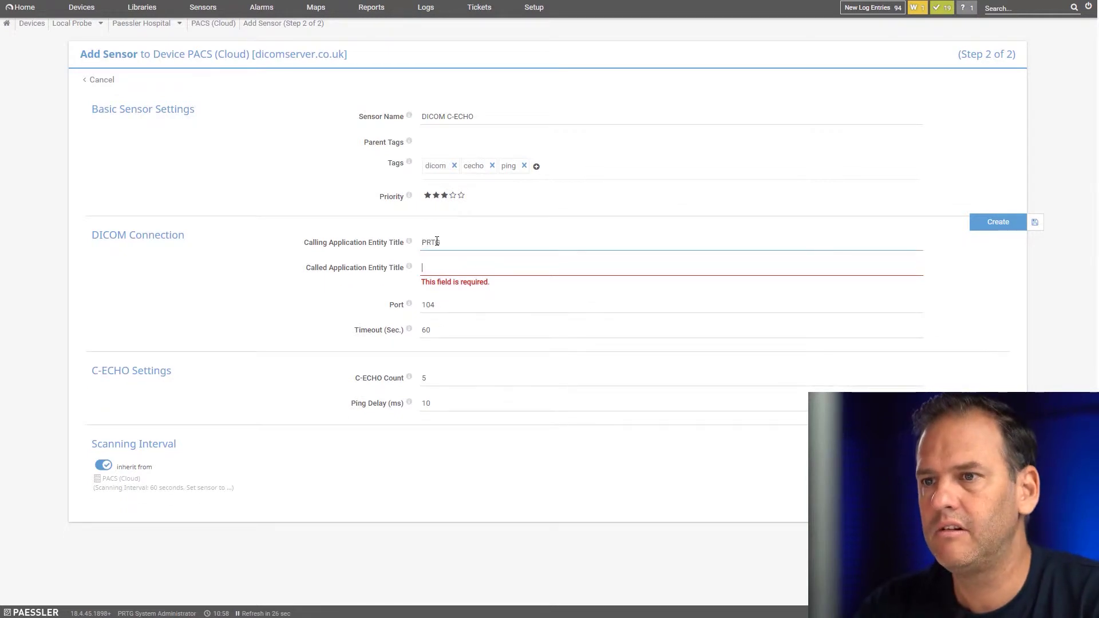
{"action": "type", "text": "PACS"}
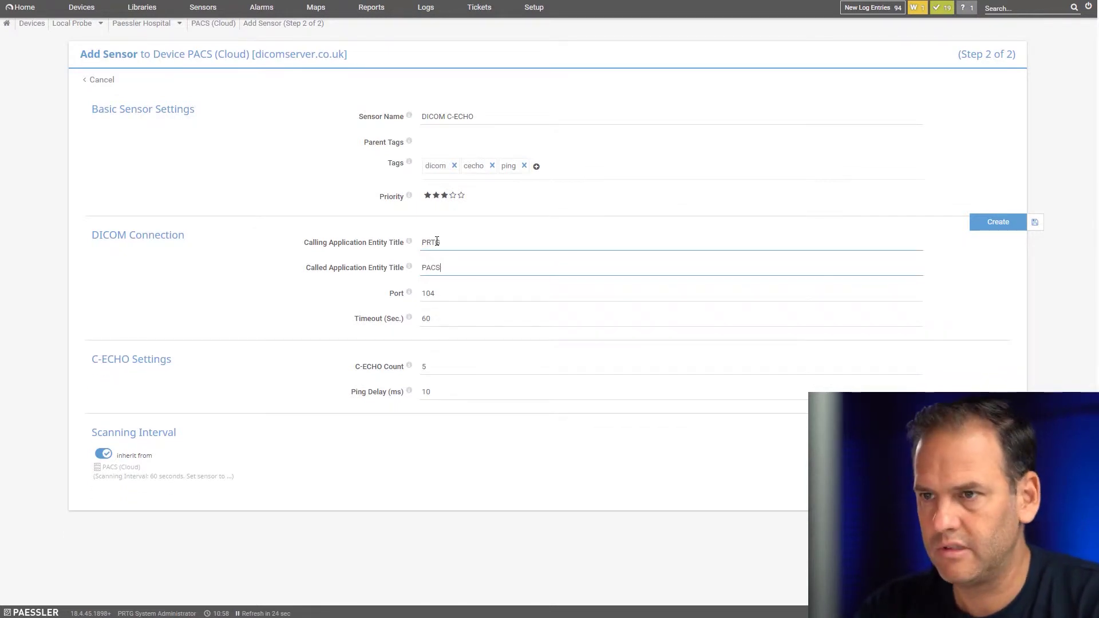
{"action": "left_click", "coordinate": [438, 292]}
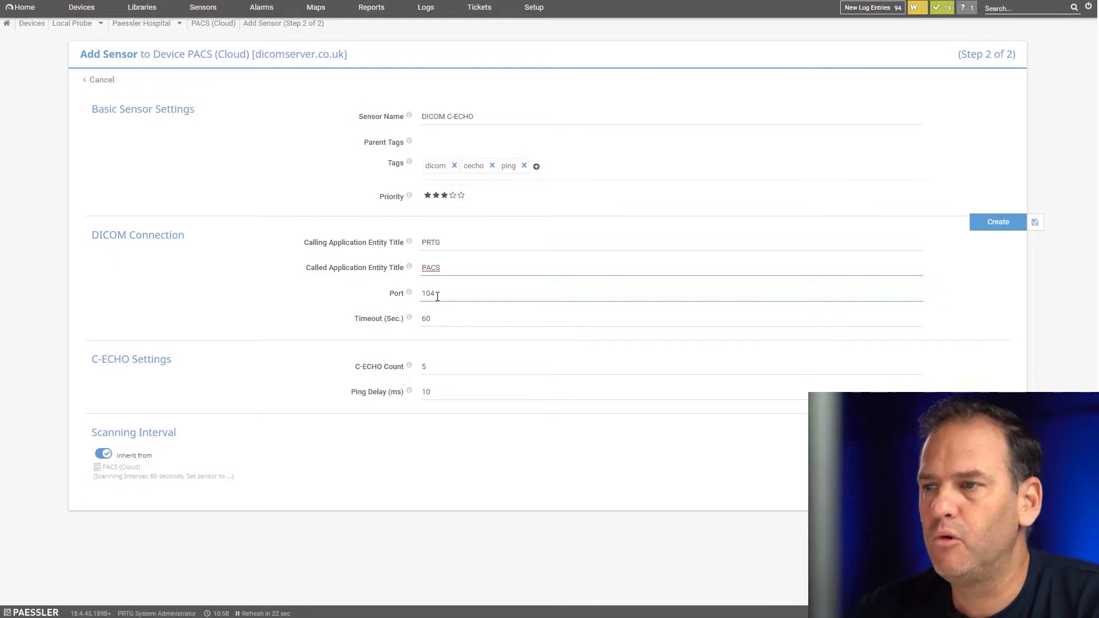
{"action": "left_click", "coordinate": [1002, 226]}
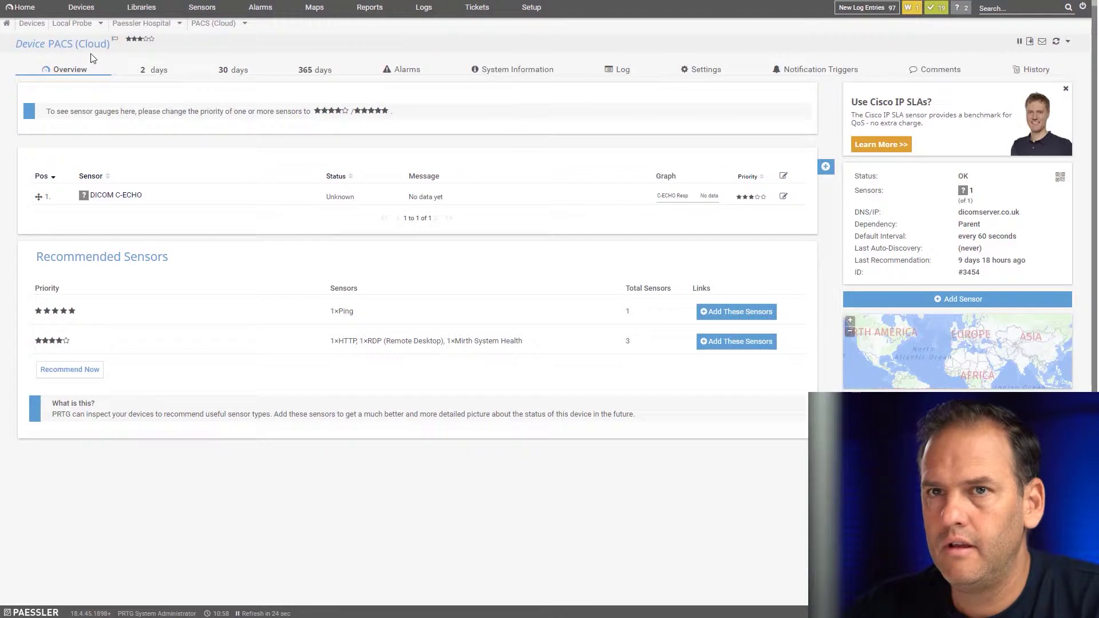
Step: Trigger a scan of the PACS (Cloud) device and of the Root group, and open the DICOM C-ECHO sensor's overview
{"action": "left_click", "coordinate": [1056, 44]}
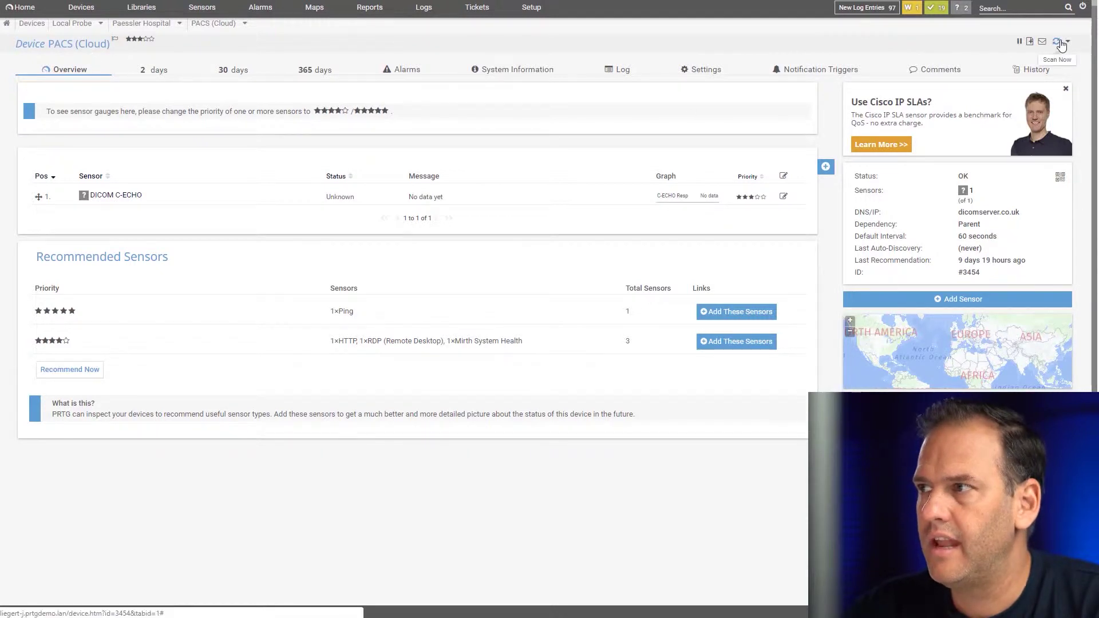
{"action": "left_click", "coordinate": [85, 12]}
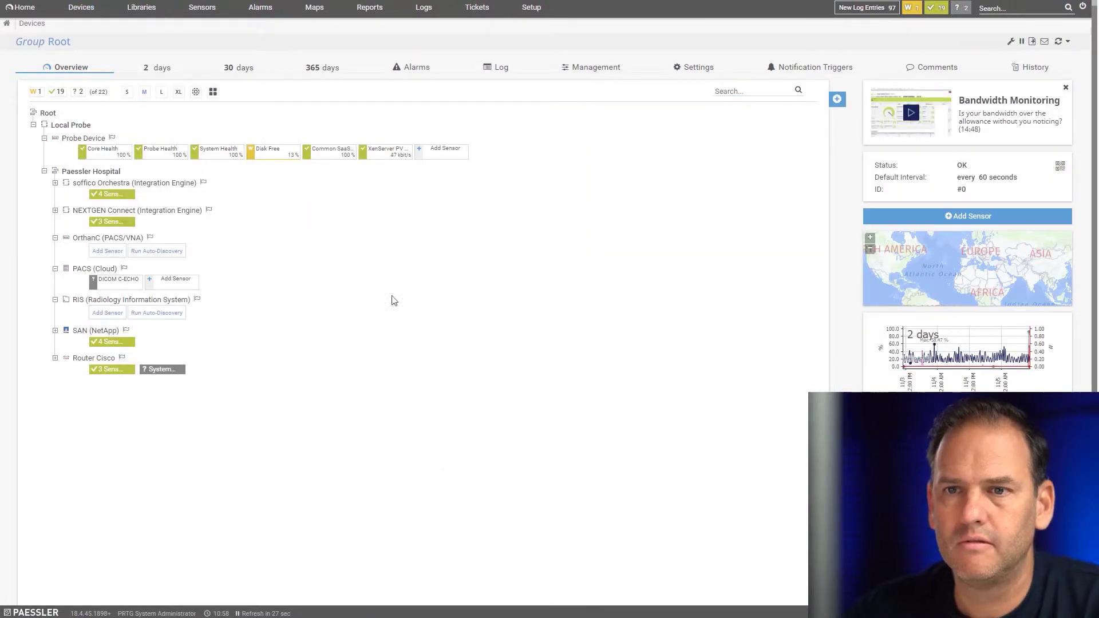
{"action": "left_click", "coordinate": [1056, 45]}
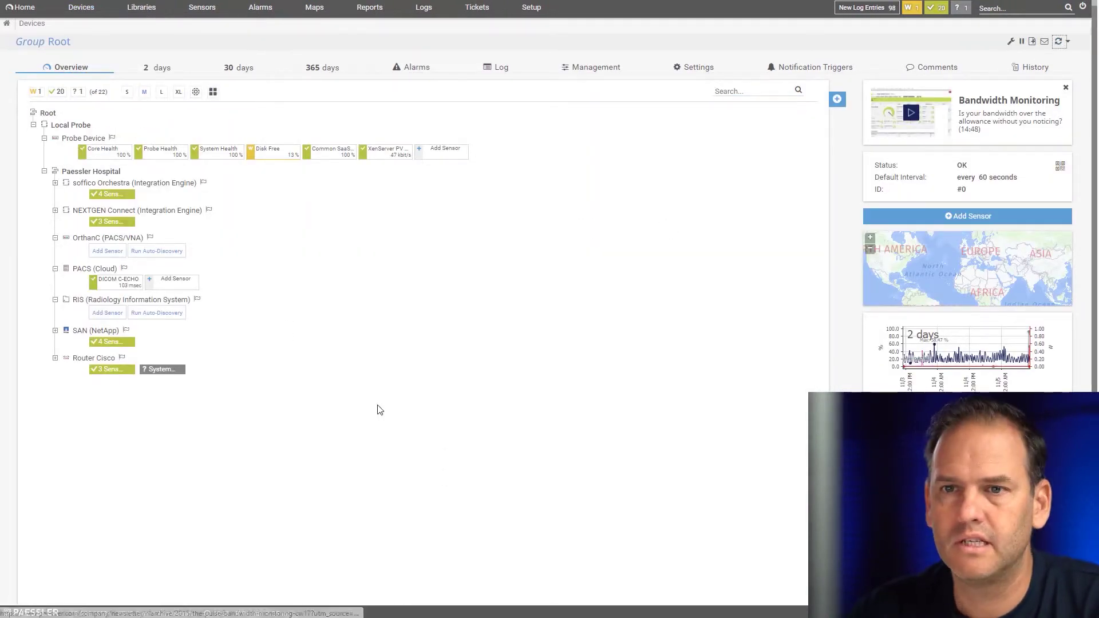
{"action": "left_click", "coordinate": [120, 283]}
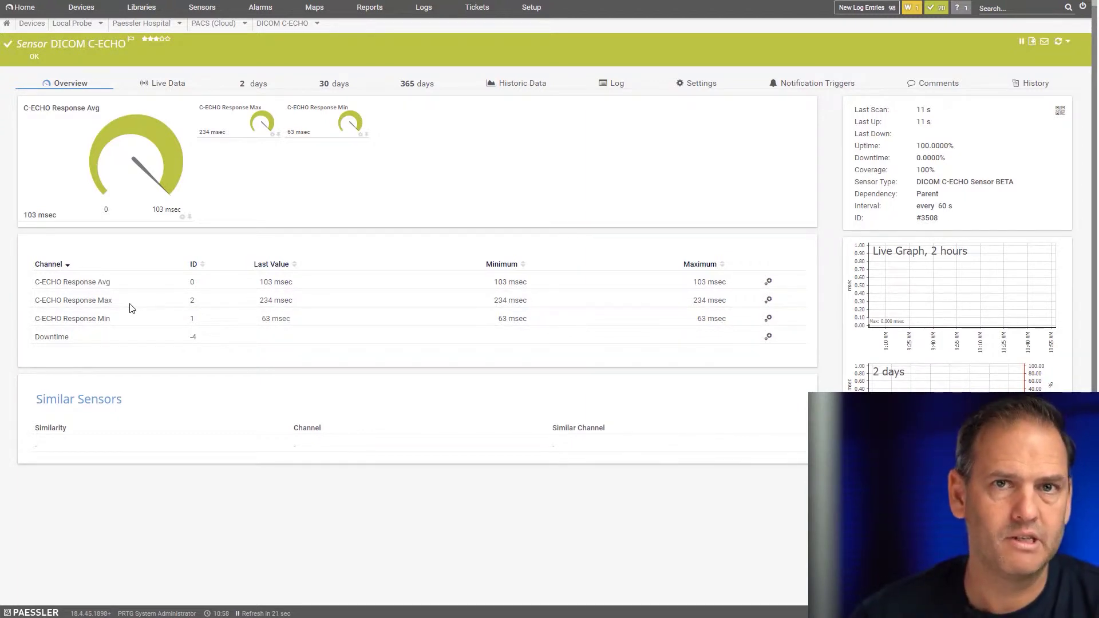
Step: Start adding a sensor to the PACS (Cloud) device, searching for "C-find" and choosing the DICOM Query/Retrieve sensor type
{"action": "left_click", "coordinate": [83, 8]}
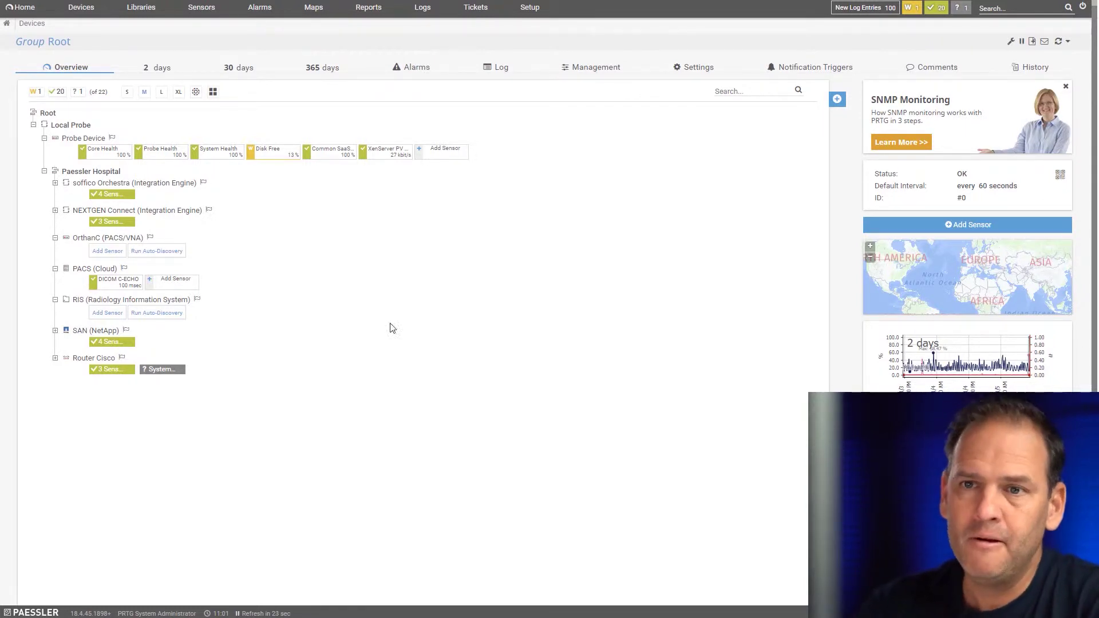
{"action": "left_click", "coordinate": [174, 284]}
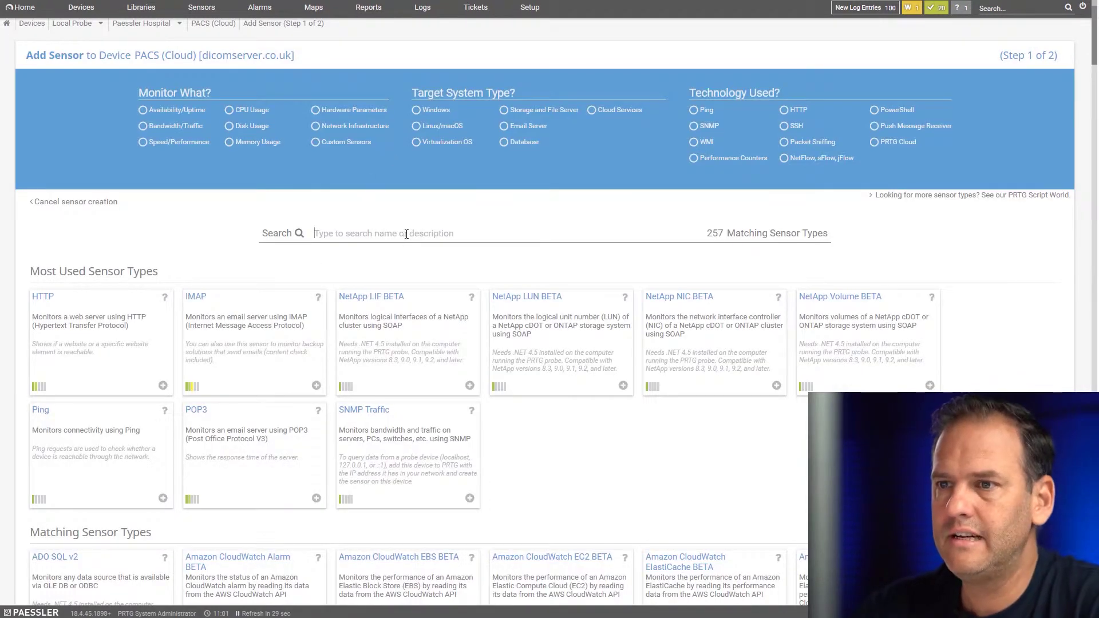
{"action": "type", "text": "C-find"}
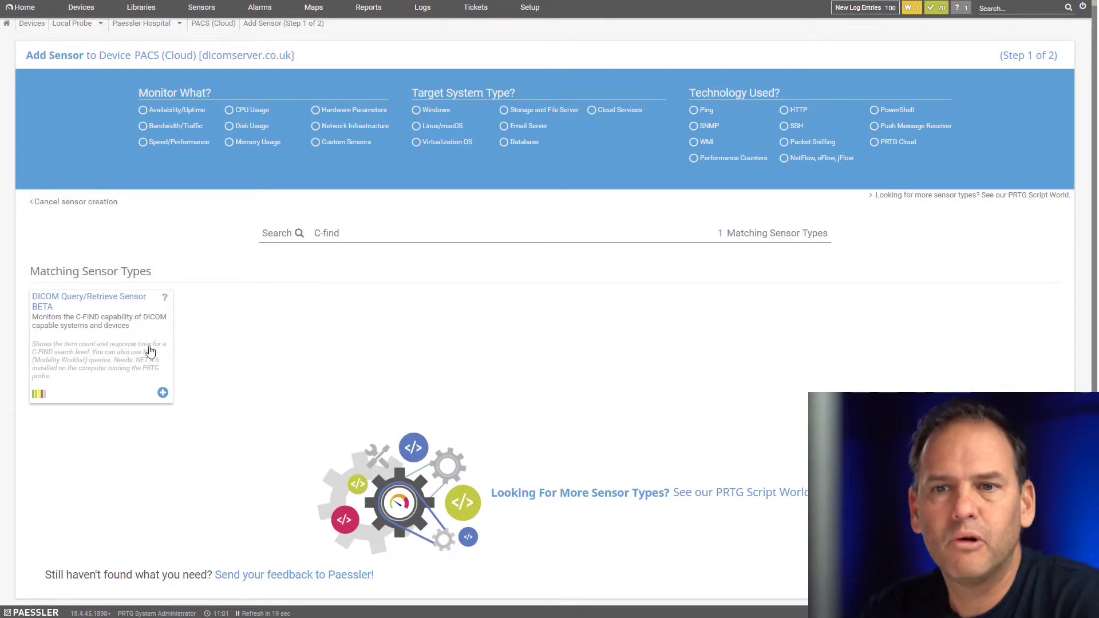
{"action": "left_click", "coordinate": [107, 299]}
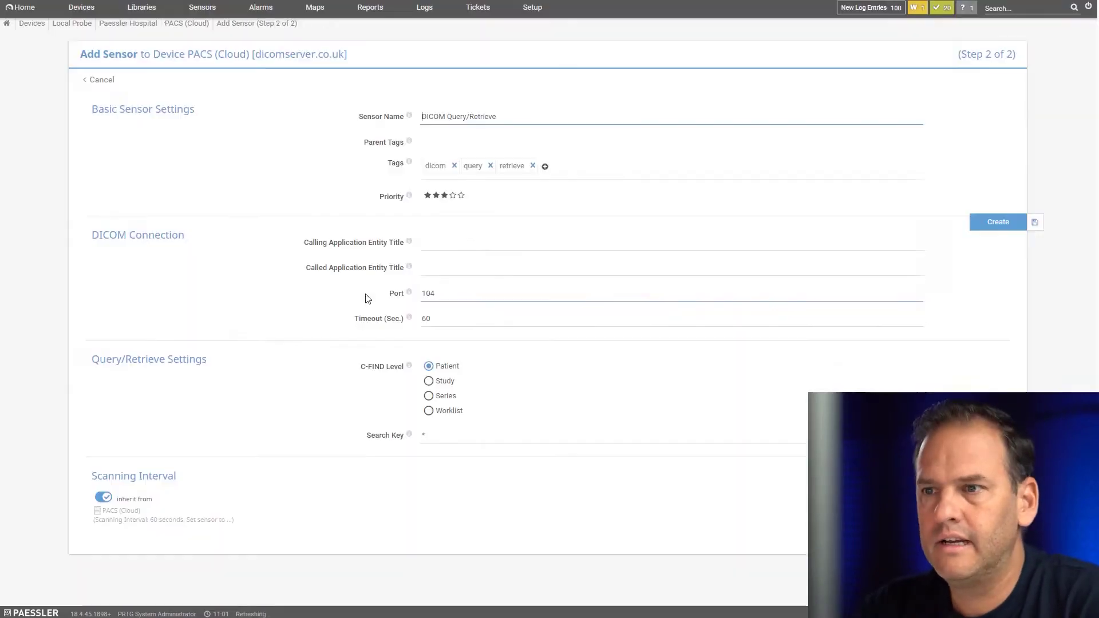
Step: Set the DICOM Query/Retrieve sensor's calling application entity title to PRTG and its called application entity title to PACS
{"action": "left_click", "coordinate": [455, 241]}
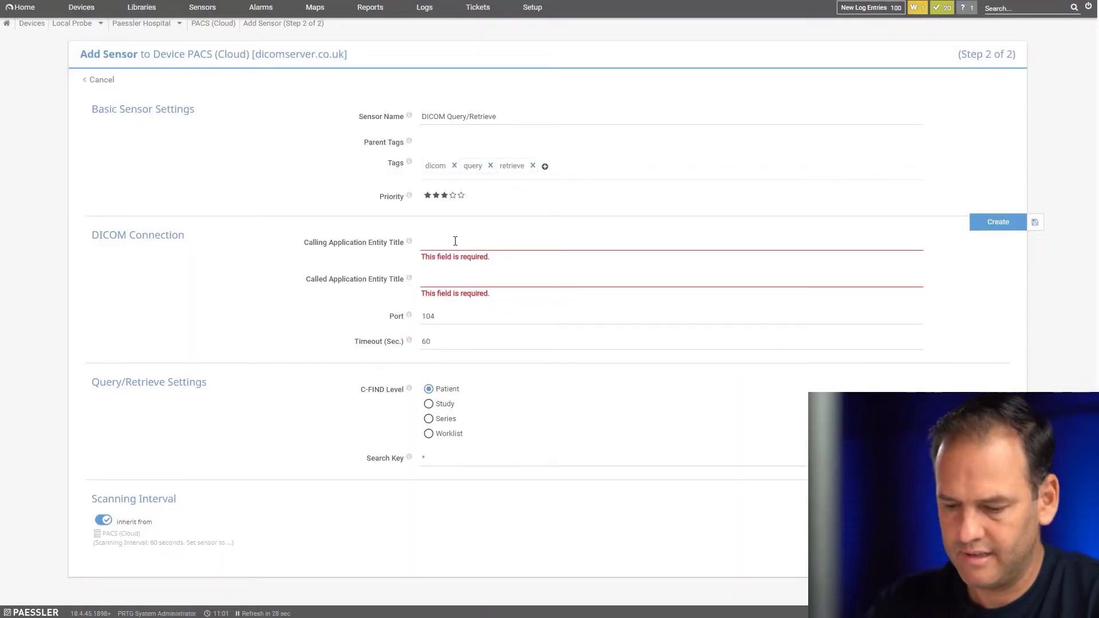
{"action": "type", "text": "PRTG"}
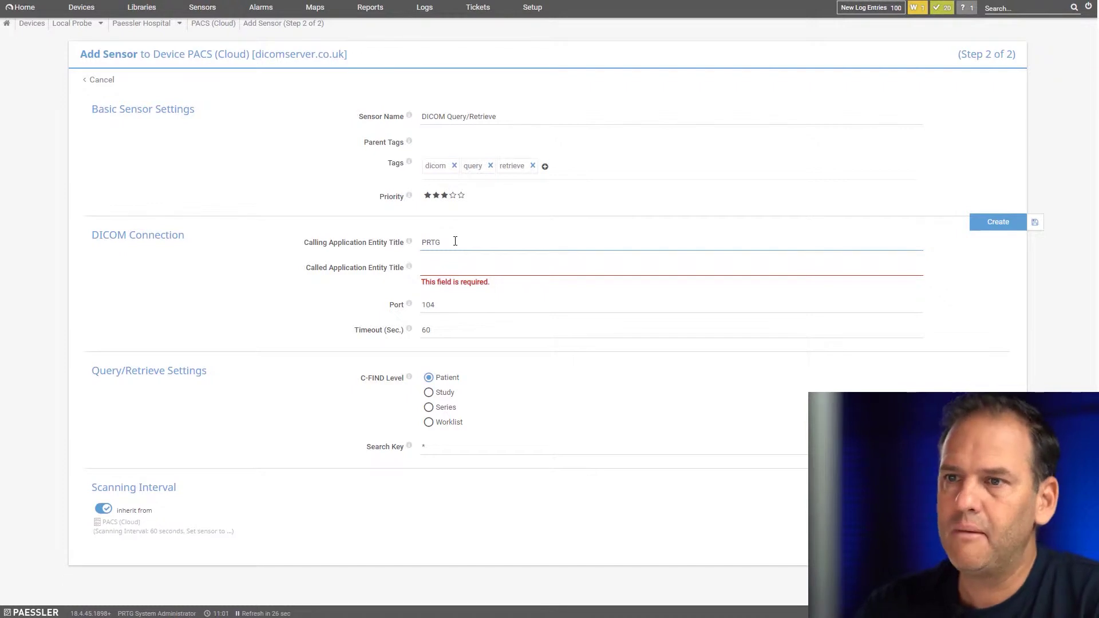
{"action": "left_click", "coordinate": [429, 270]}
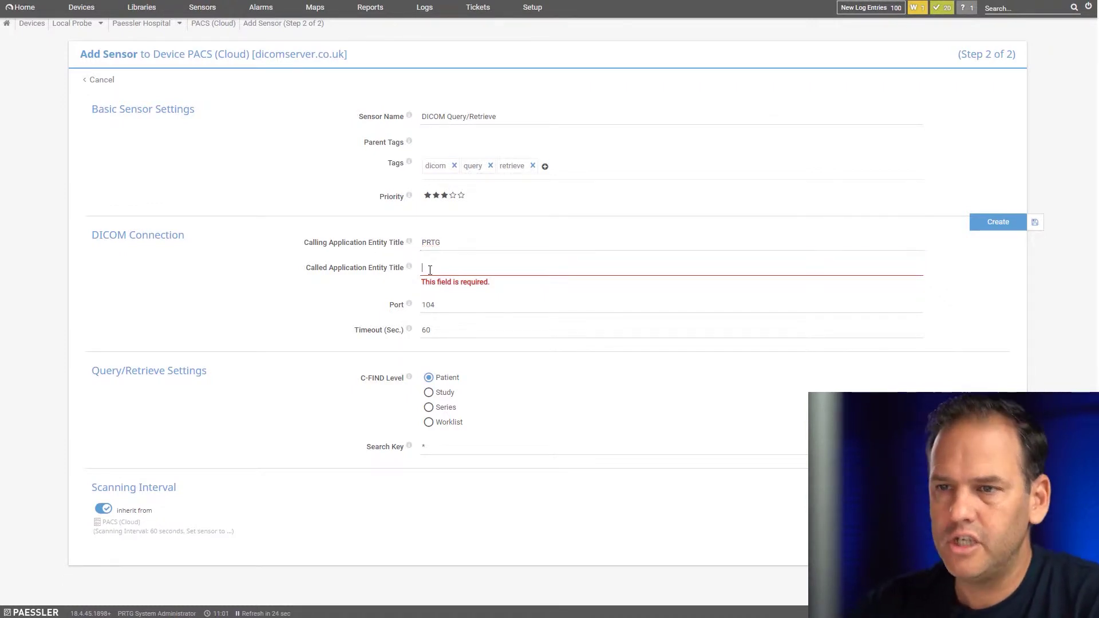
{"action": "type", "text": "PACS"}
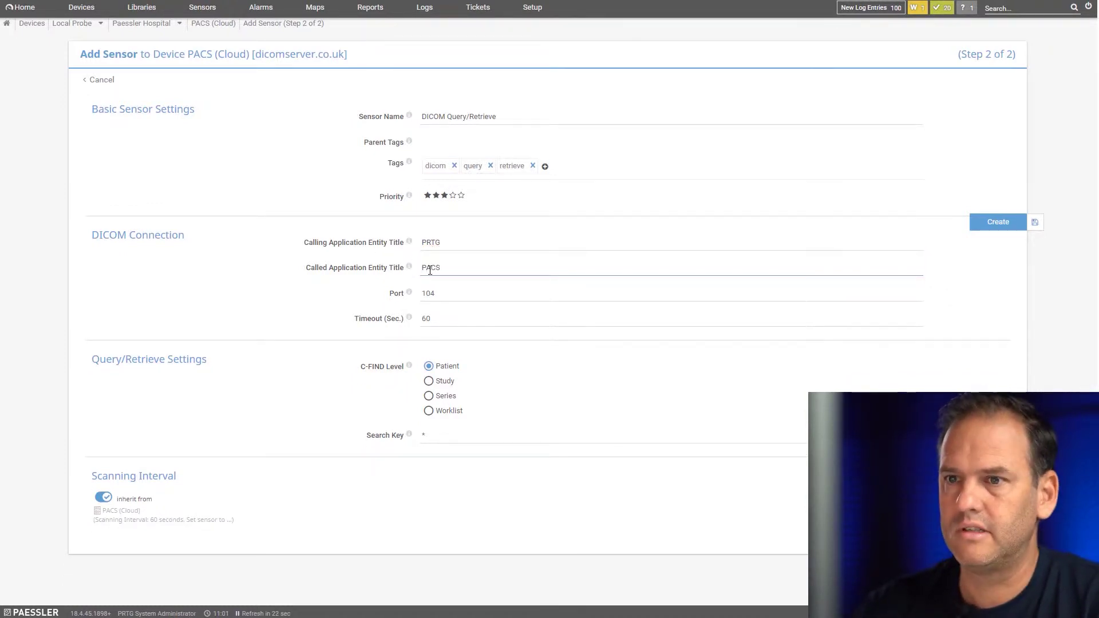
{"action": "left_click", "coordinate": [438, 294]}
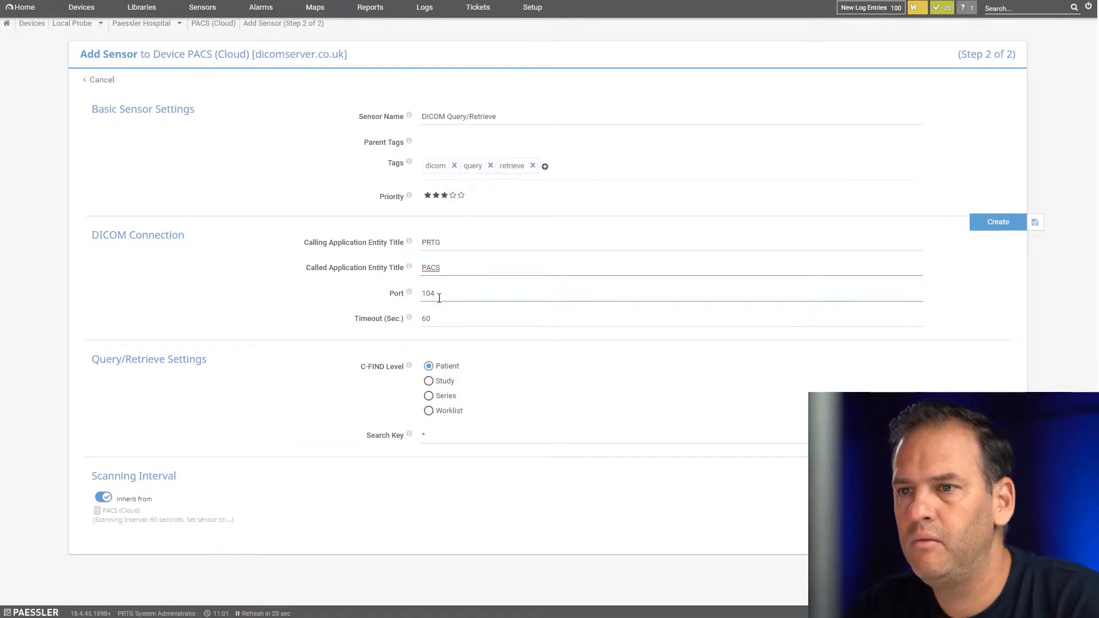
{"action": "left_click", "coordinate": [451, 315]}
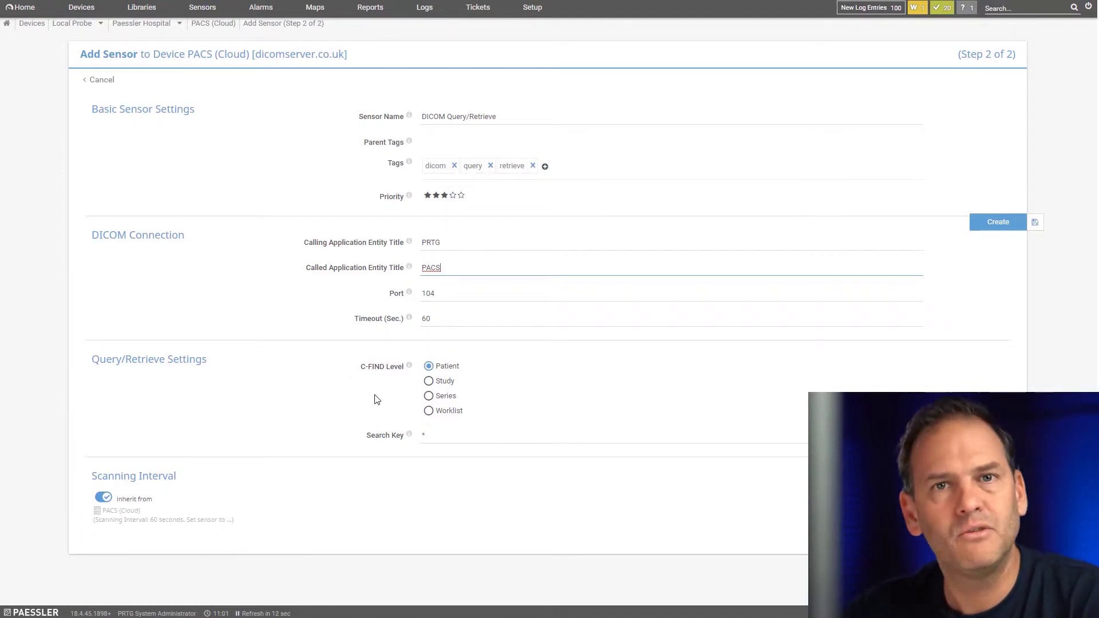
Step: Set the C-FIND level to Worklist and create the DICOM Query/Retrieve sensor
{"action": "left_click", "coordinate": [428, 412]}
{"action": "scroll", "coordinate": [615, 405], "scroll_direction": "down", "scroll_amount": 1}
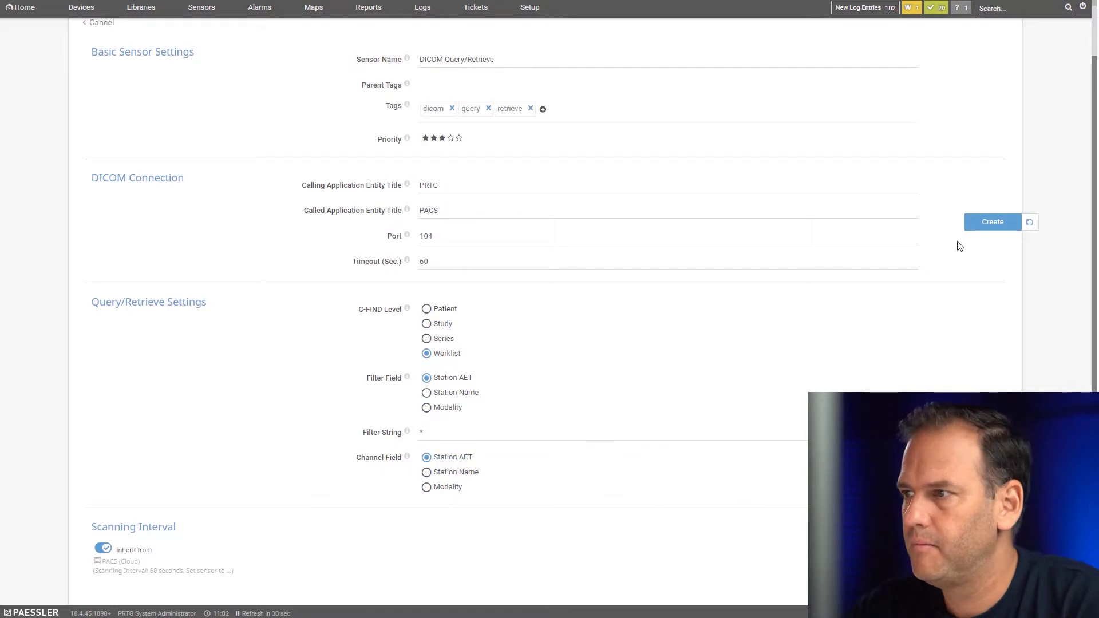
{"action": "left_click", "coordinate": [989, 228]}
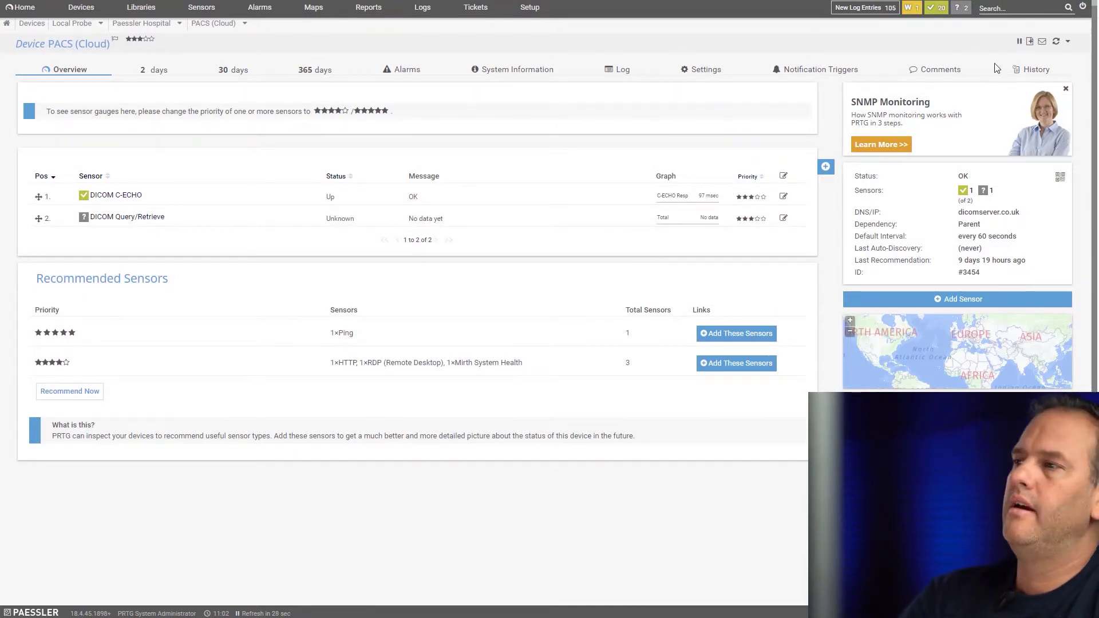
Step: Trigger a scan of the PACS (Cloud) device and open the DICOM Query/Retrieve sensor's overview
{"action": "right_click", "coordinate": [131, 218]}
{"action": "left_click", "coordinate": [170, 233]}
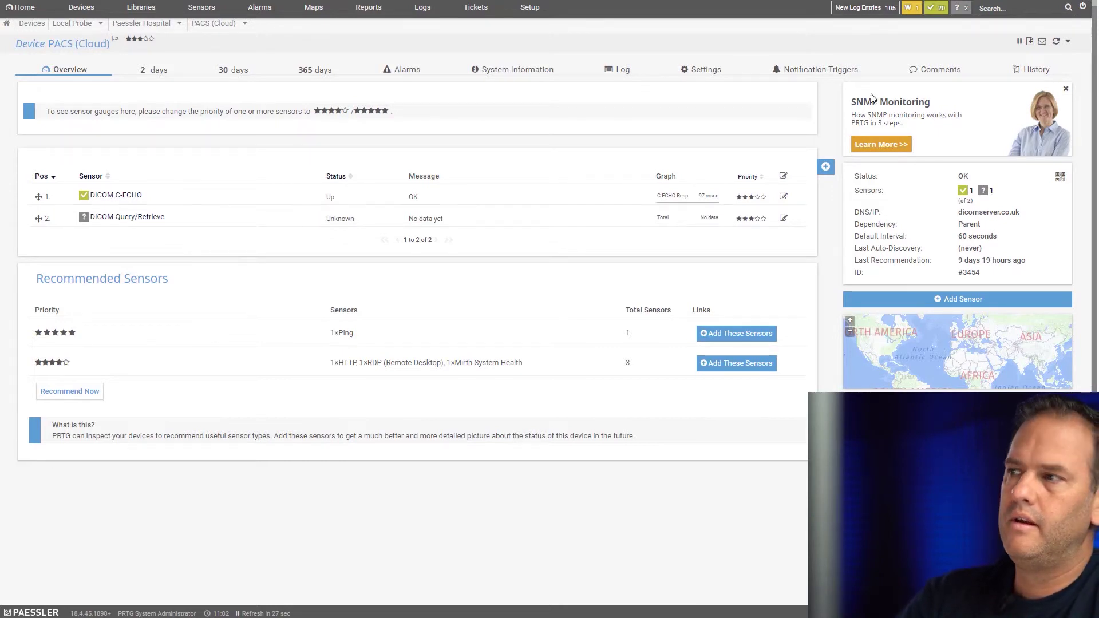
{"action": "left_click", "coordinate": [1057, 40]}
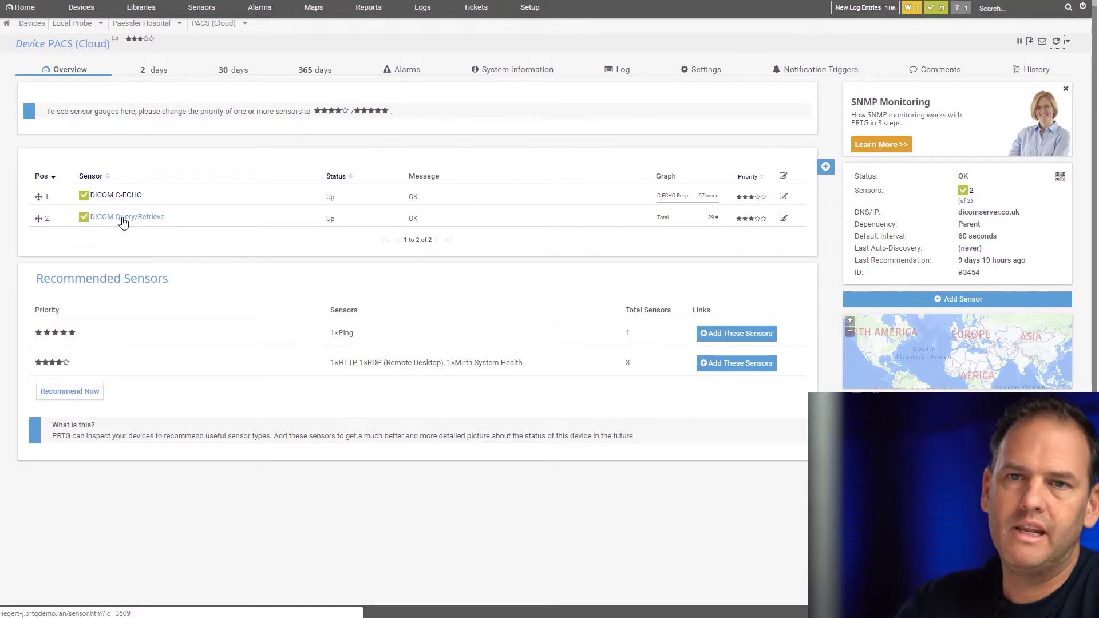
{"action": "left_click", "coordinate": [103, 217]}
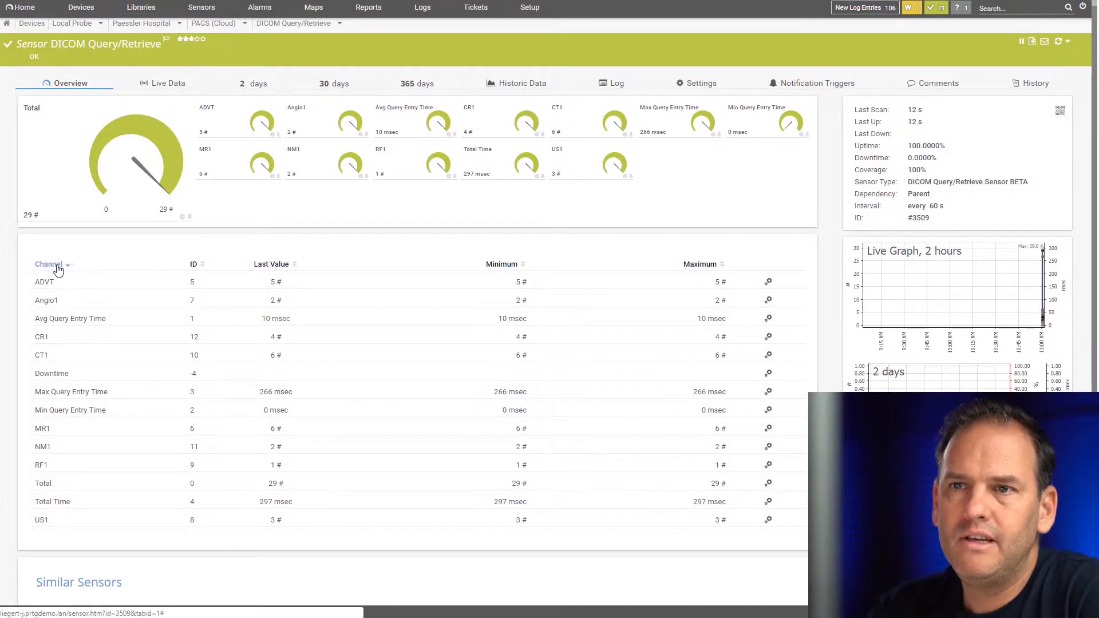
Step: Sort the channels by ID and enable limit-based alerting on the Total channel, with upper error limit 100 and upper warning limit 50
{"action": "left_click", "coordinate": [193, 264]}
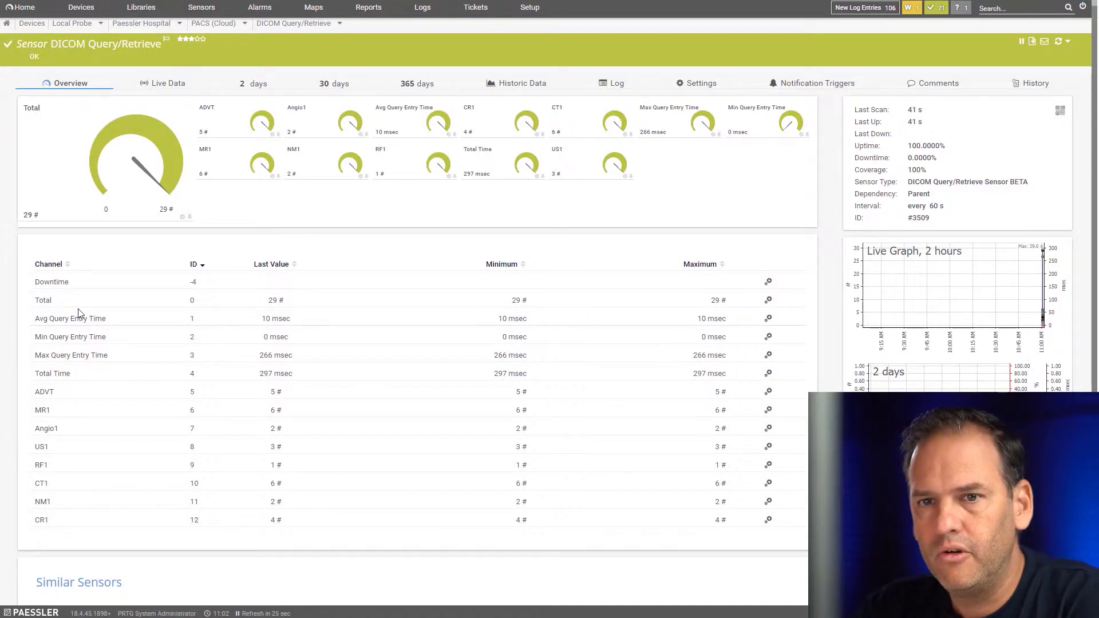
{"action": "left_click", "coordinate": [768, 300]}
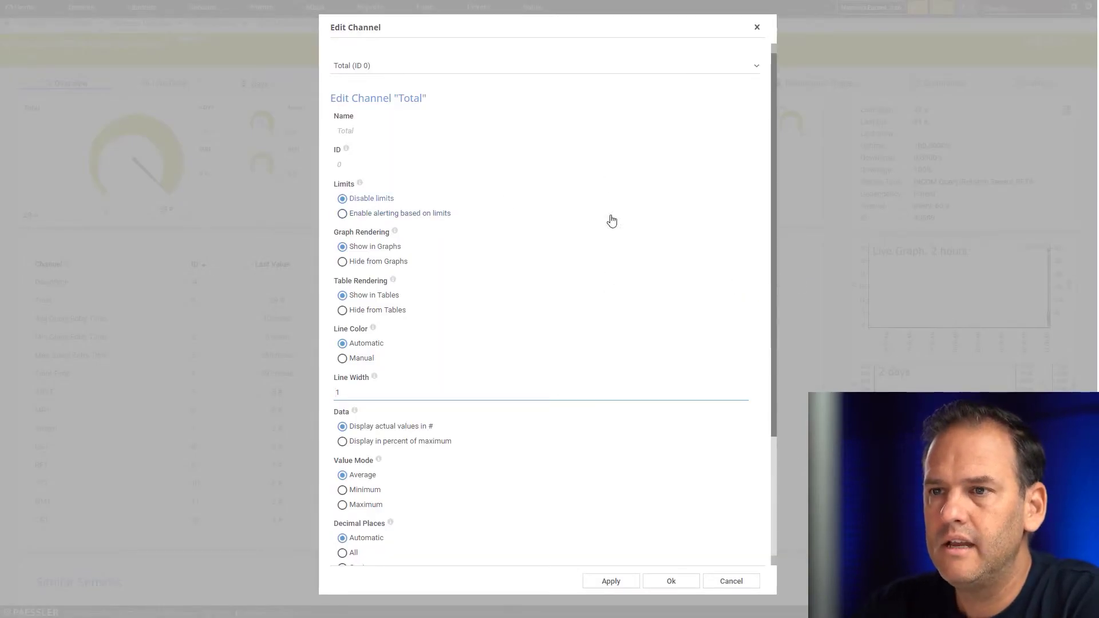
{"action": "left_click", "coordinate": [342, 213]}
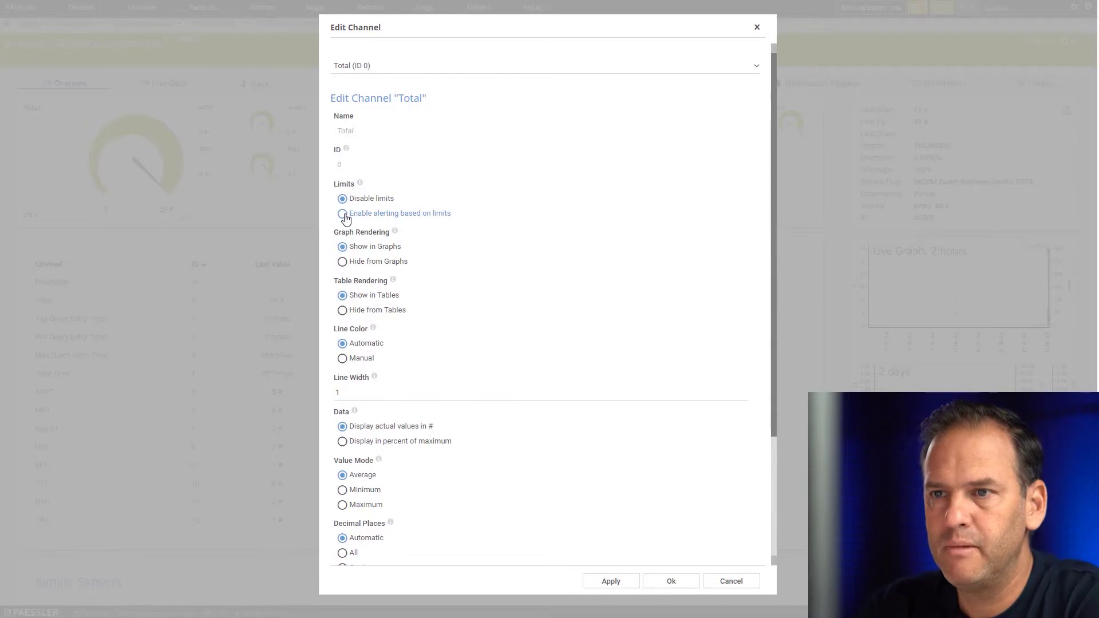
{"action": "left_click", "coordinate": [370, 246]}
{"action": "type", "text": "10"}
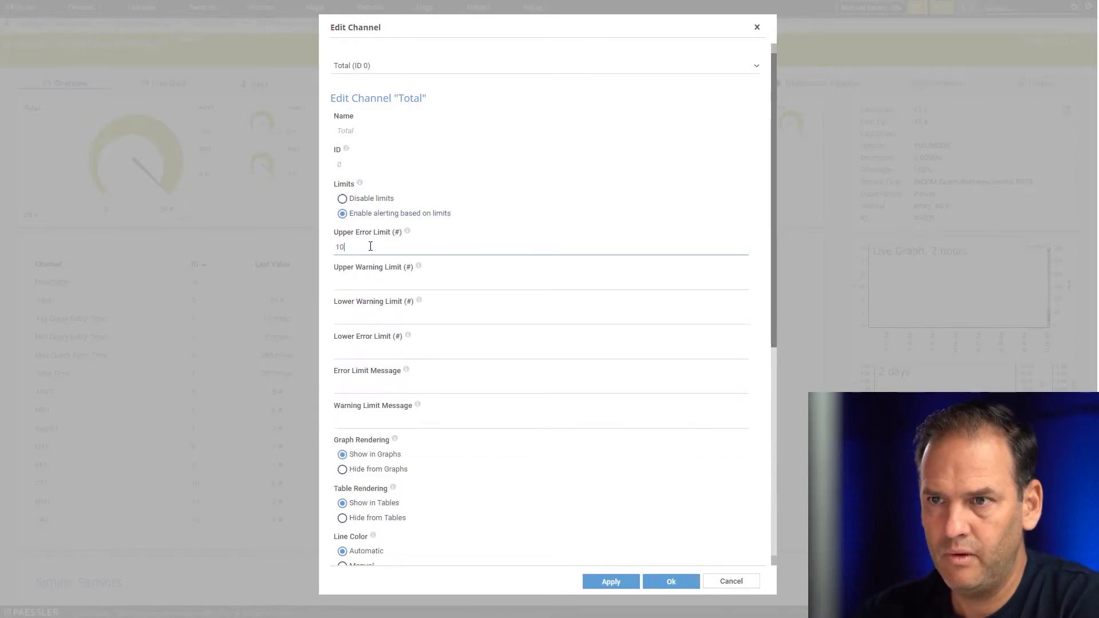
{"action": "type", "text": "0"}
{"action": "left_click", "coordinate": [373, 279]}
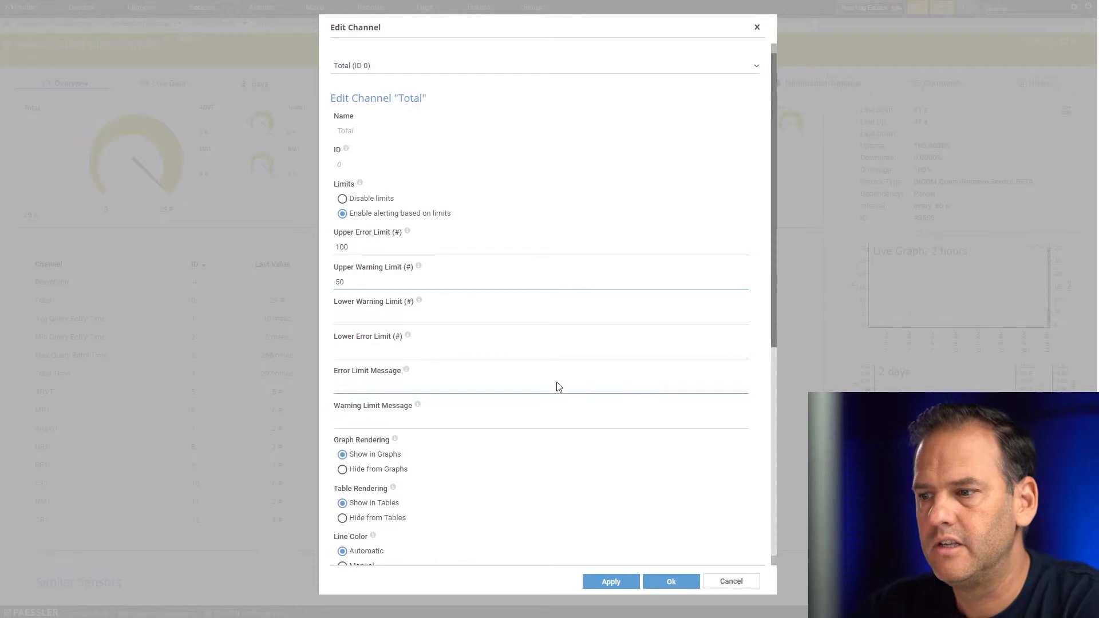
{"action": "left_click", "coordinate": [667, 581]}
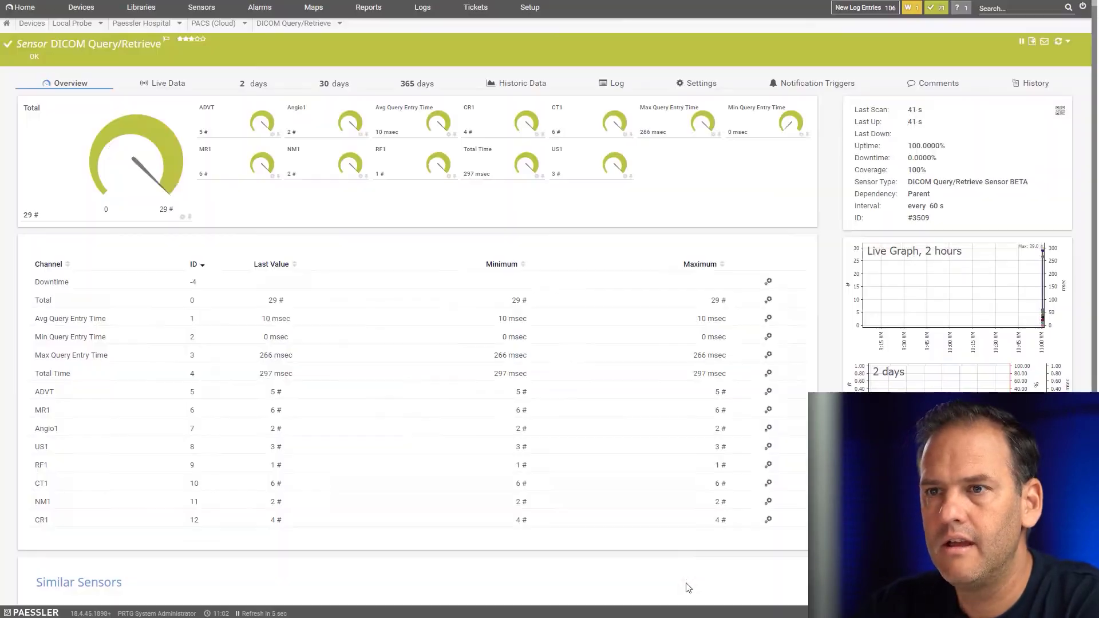
Step: Rename the PACS (Cloud) device's DICOM Query/Retrieve sensor to DICOM Worklist Query and save its settings
{"action": "mouse_move", "coordinate": [105, 135]}
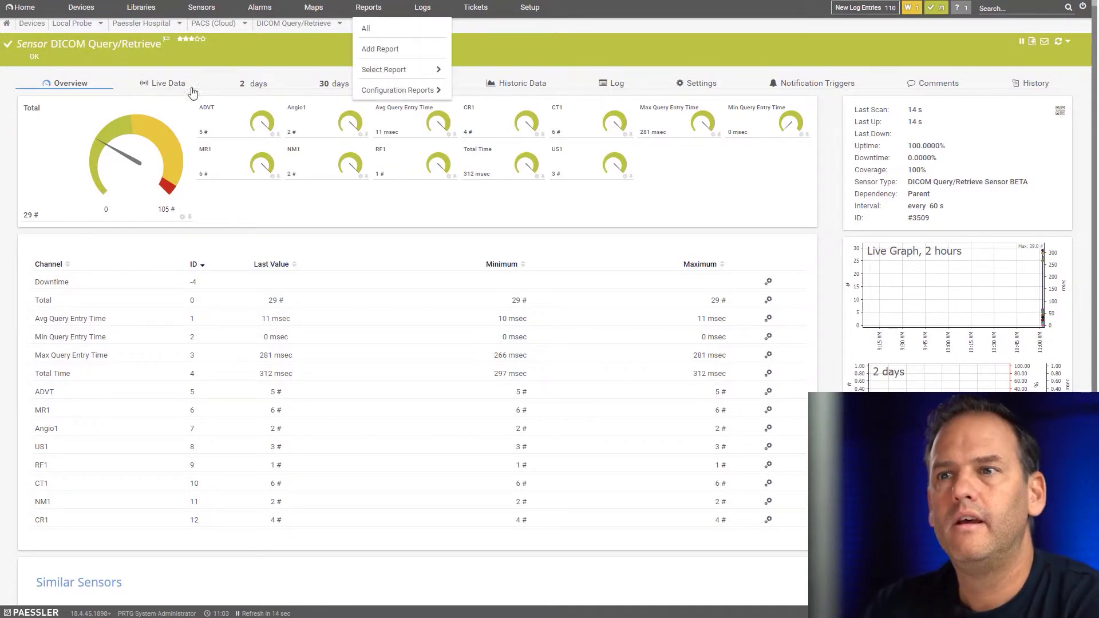
{"action": "left_click", "coordinate": [705, 86]}
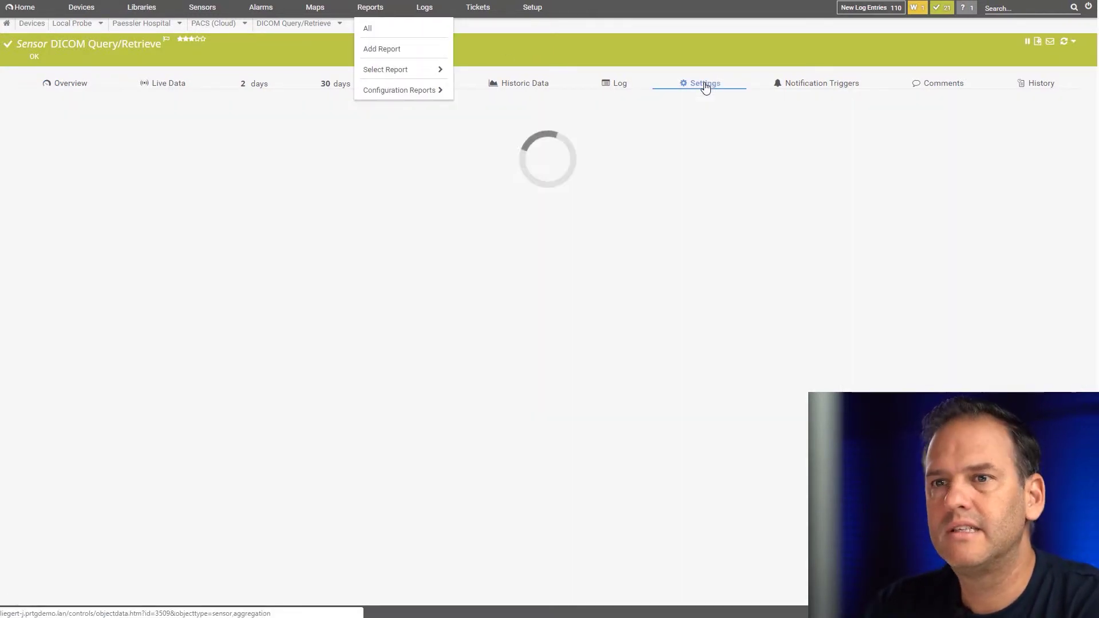
{"action": "left_click_drag", "start_coordinate": [503, 170], "coordinate": [441, 175]}
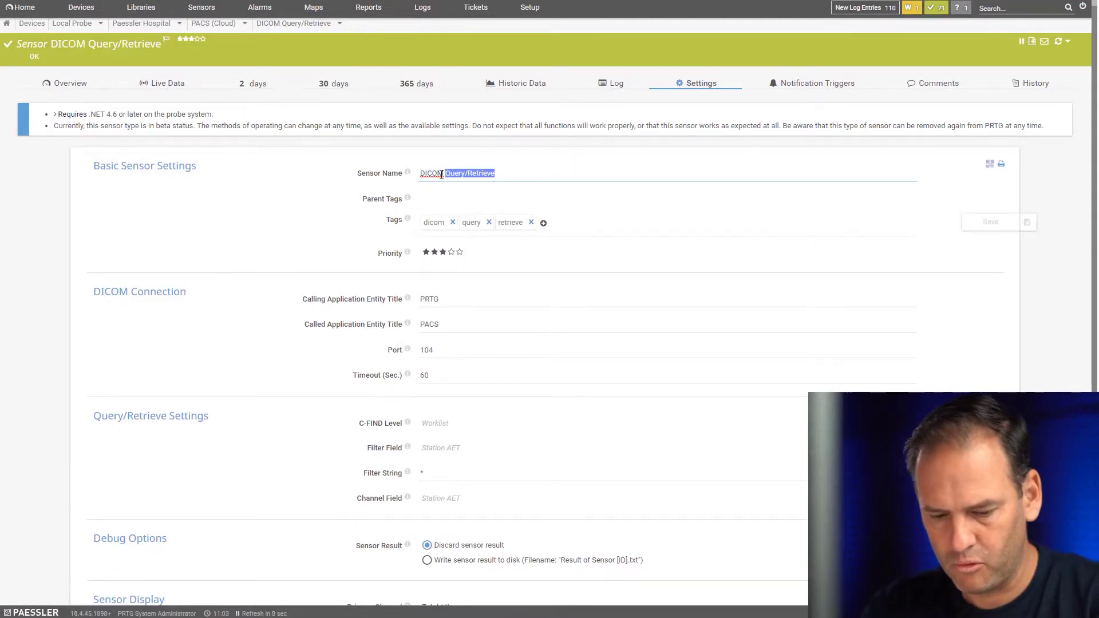
{"action": "type", "text": "Worklist"}
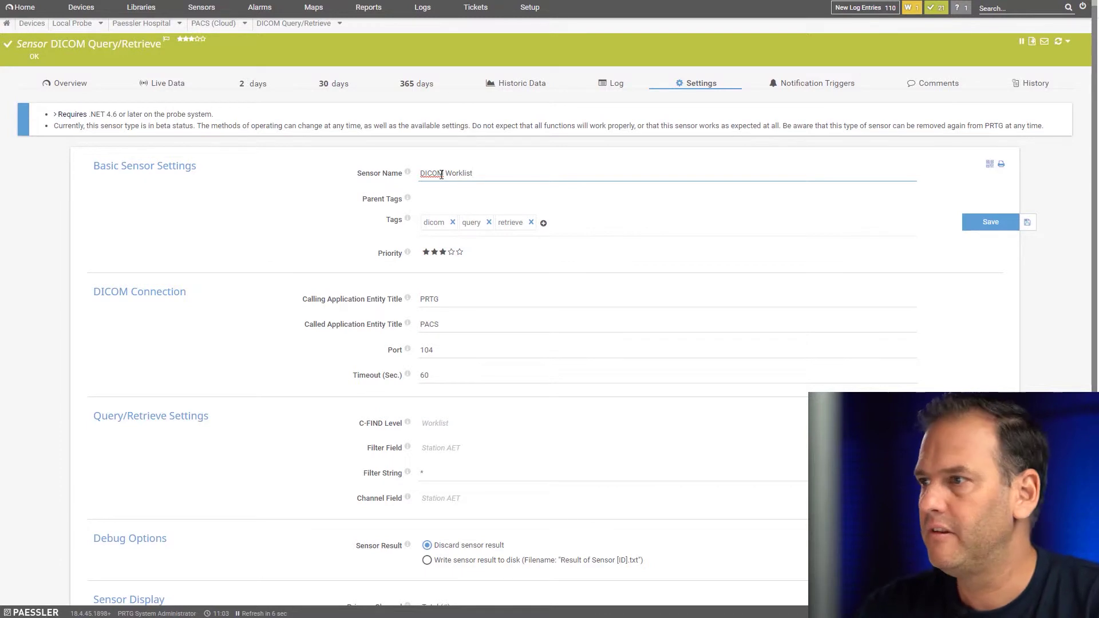
{"action": "type", "text": " Query"}
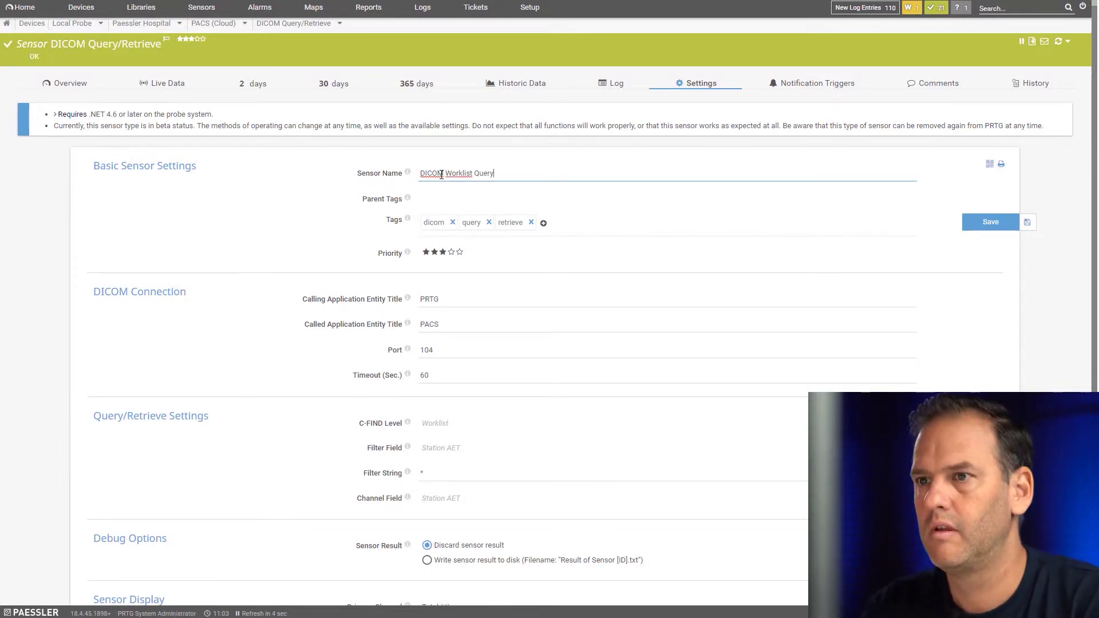
{"action": "left_click", "coordinate": [990, 222]}
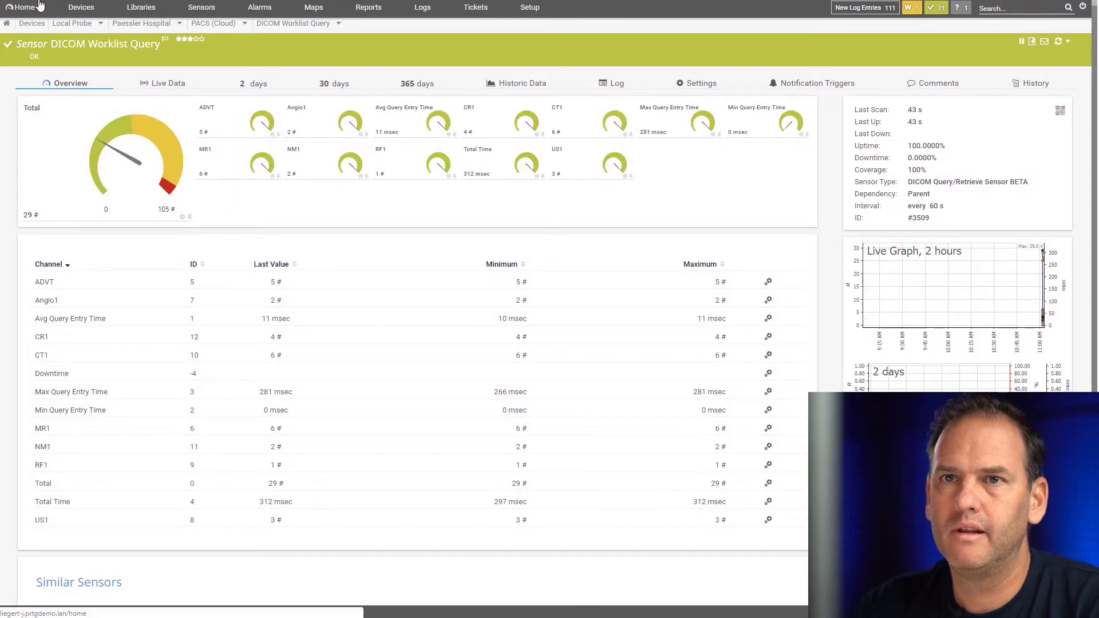
Step: Start adding a sensor to the OrthanC (PACS/VNA) device, search for C-find and choose the DICOM Query/Retrieve sensor type
{"action": "left_click", "coordinate": [80, 8]}
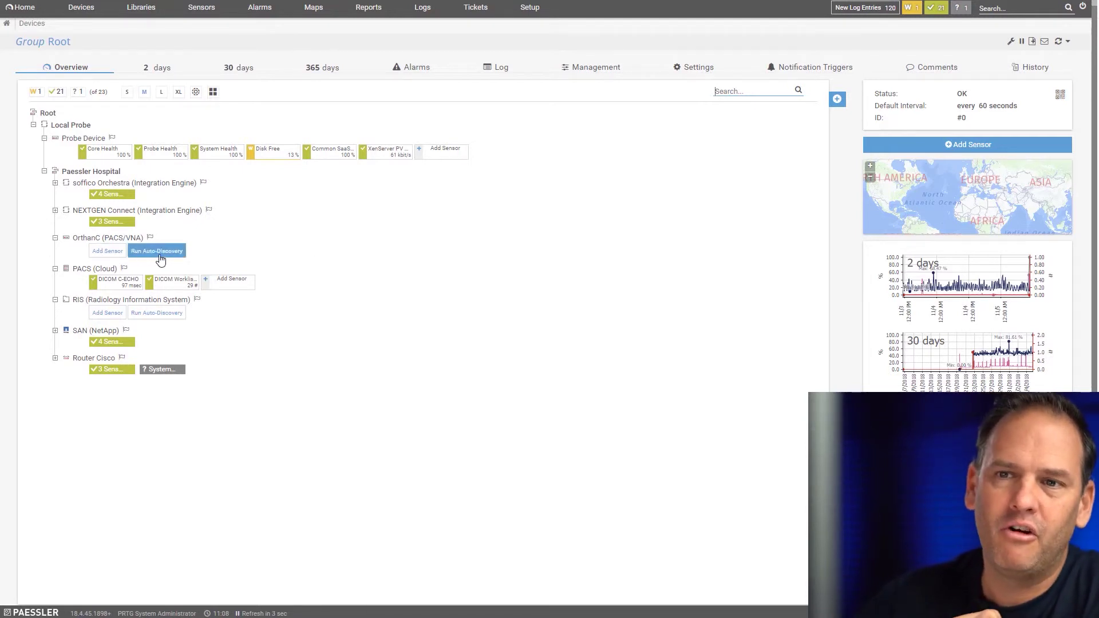
{"action": "left_click", "coordinate": [109, 252]}
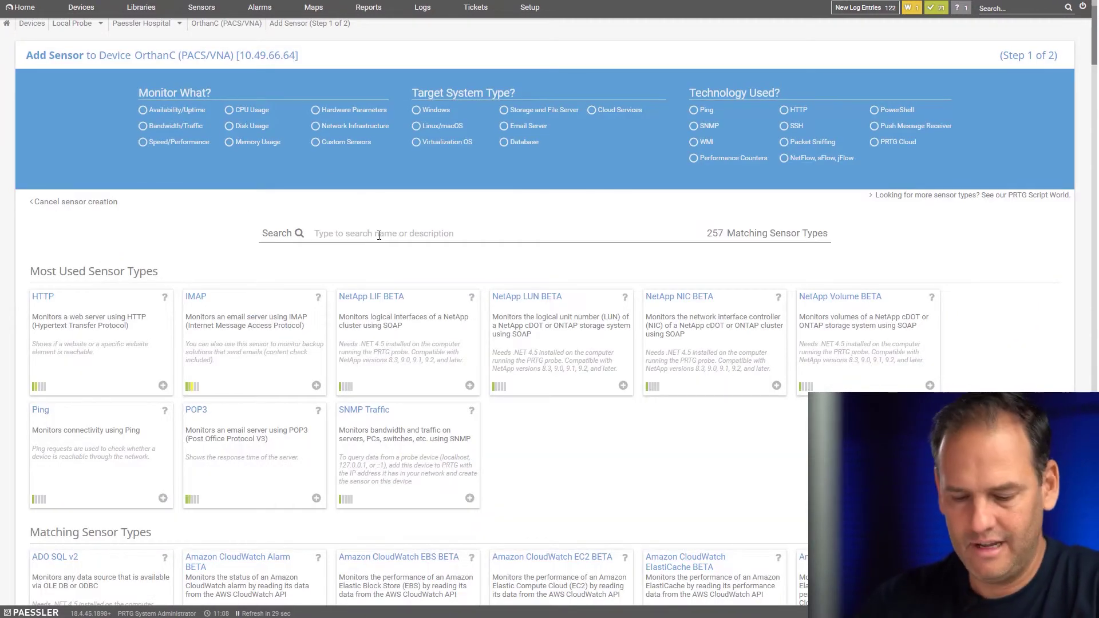
{"action": "type", "text": "C-find"}
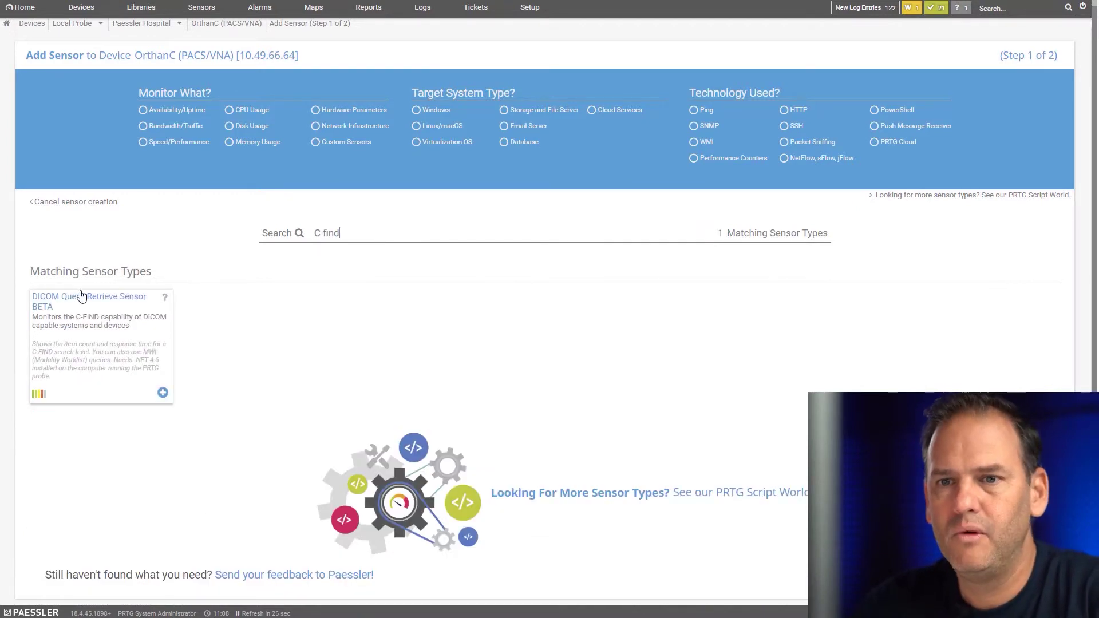
{"action": "left_click", "coordinate": [86, 301]}
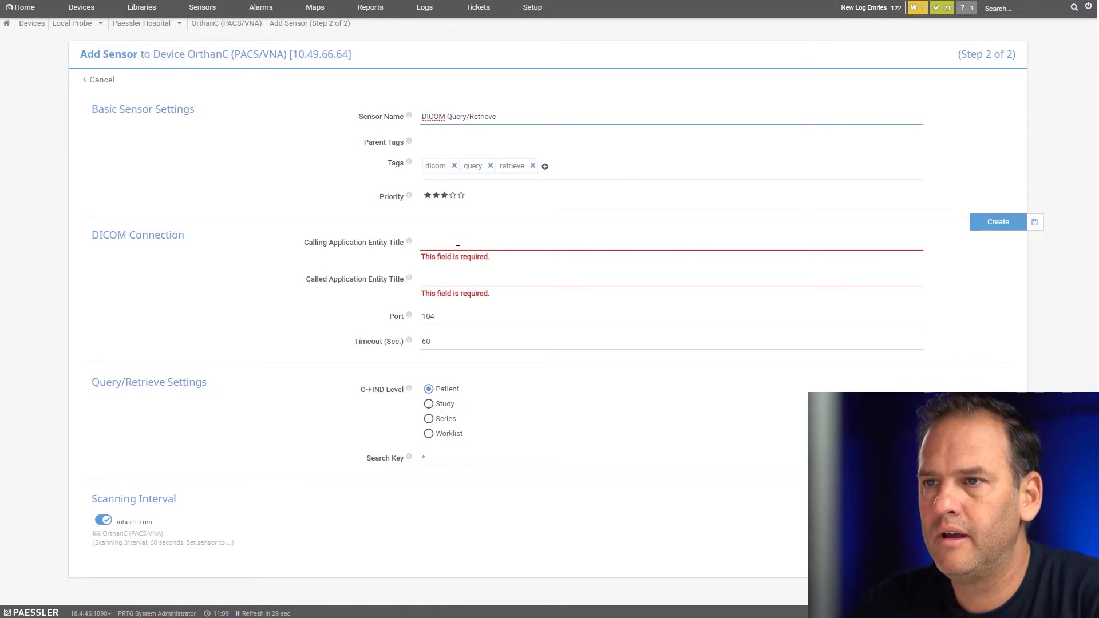
Step: Create the DICOM Query/Retrieve sensor with calling application entity title PRTG, called application entity title ORTHANC and port 4242
{"action": "left_click", "coordinate": [445, 242]}
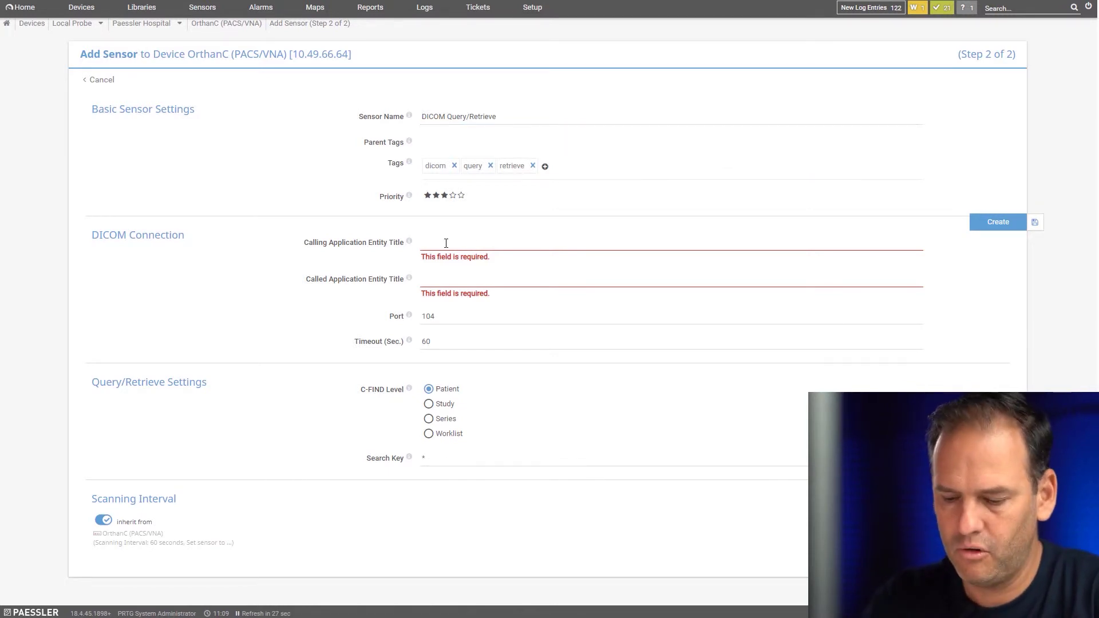
{"action": "type", "text": "PR"}
{"action": "type", "text": "ORT"}
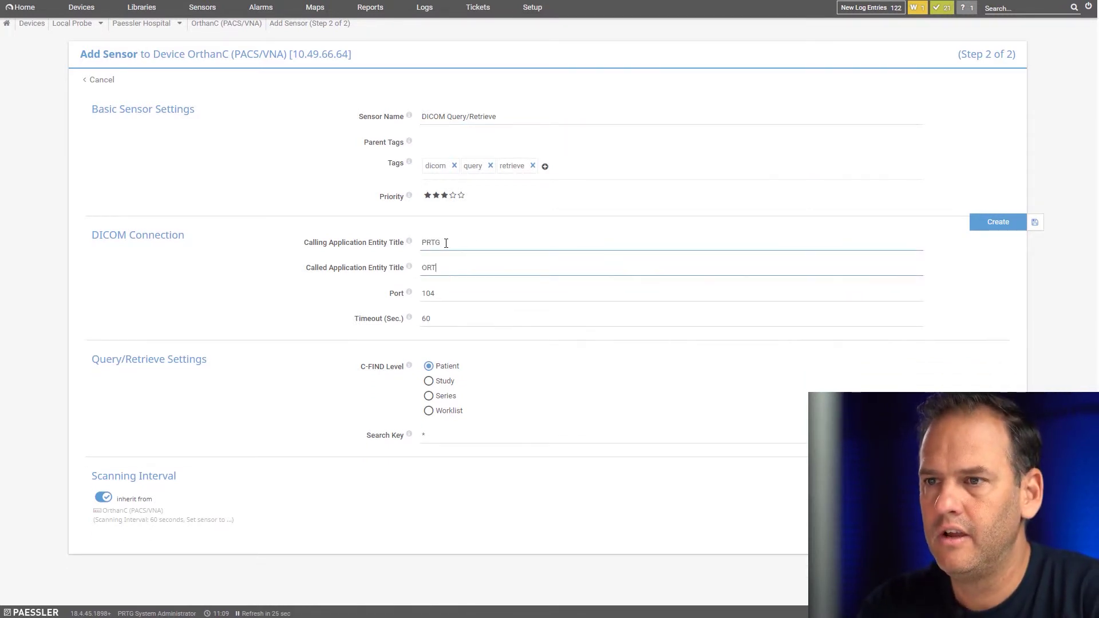
{"action": "type", "text": "HANC"}
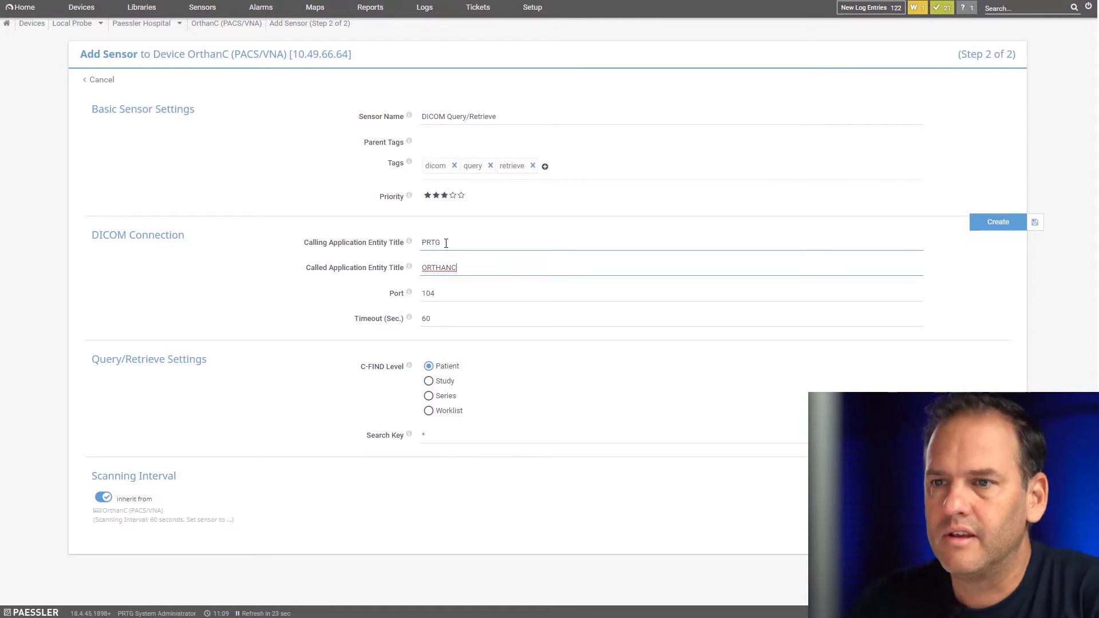
{"action": "key", "text": "Tab"}
{"action": "type", "text": "42"}
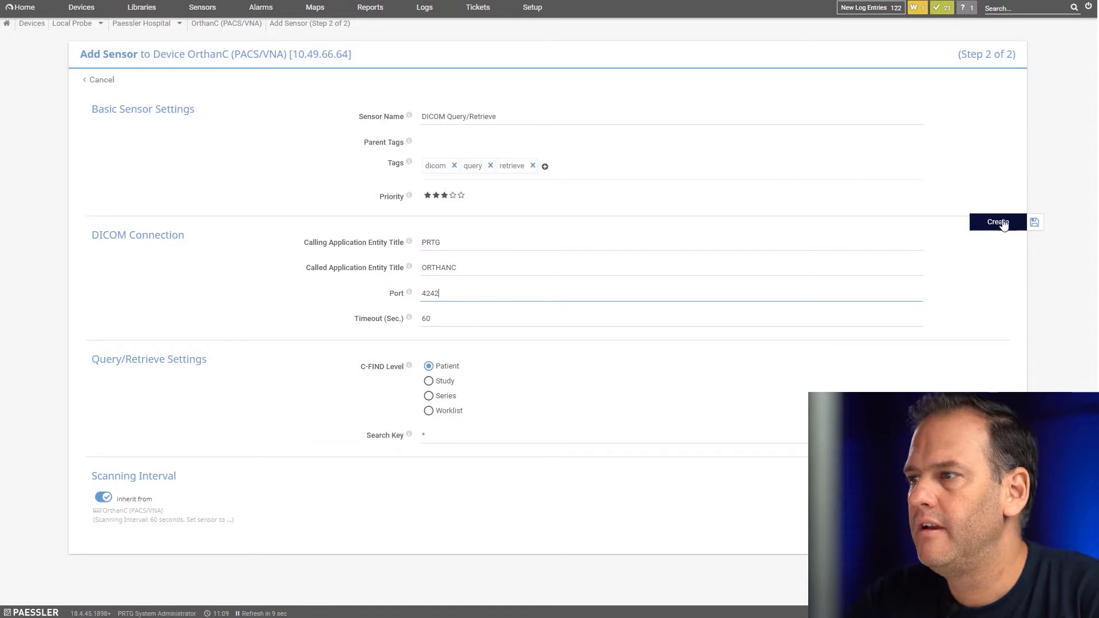
{"action": "left_click", "coordinate": [998, 223]}
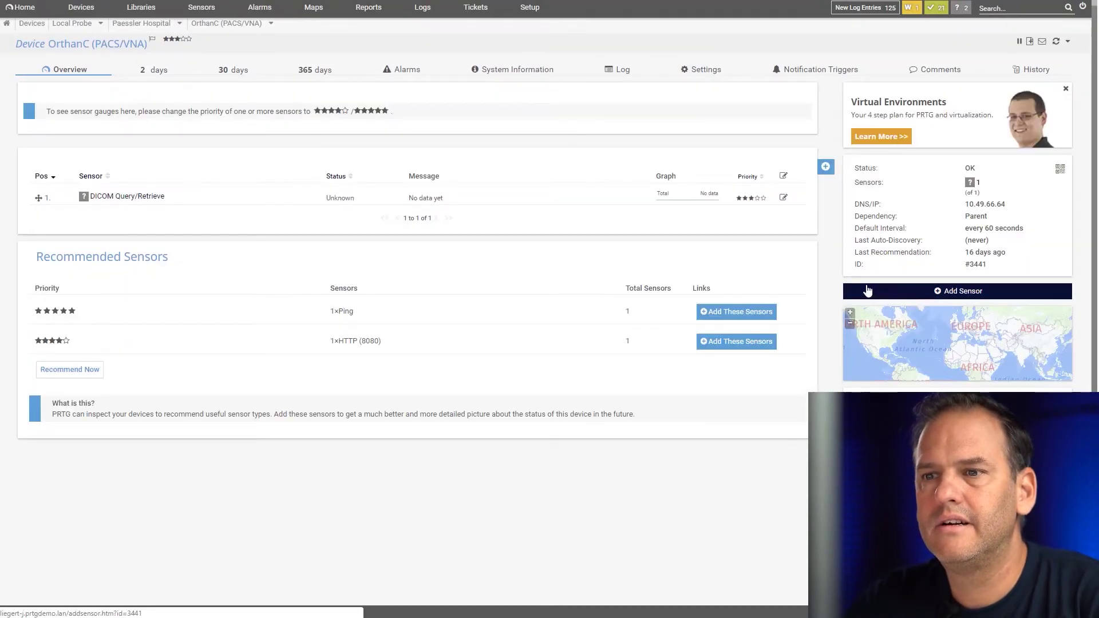
Step: Scan the OrthanC (PACS/VNA) device and show its DICOM Query/Retrieve sensor's channels sorted by ID
{"action": "right_click", "coordinate": [110, 194]}
{"action": "left_click", "coordinate": [152, 208]}
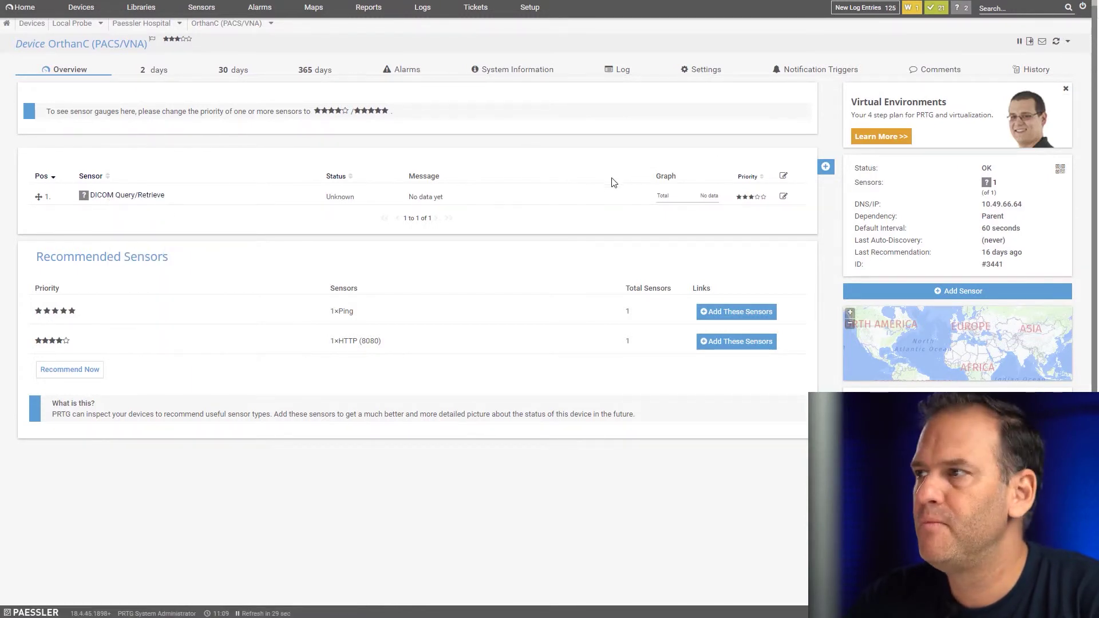
{"action": "left_click", "coordinate": [1055, 41]}
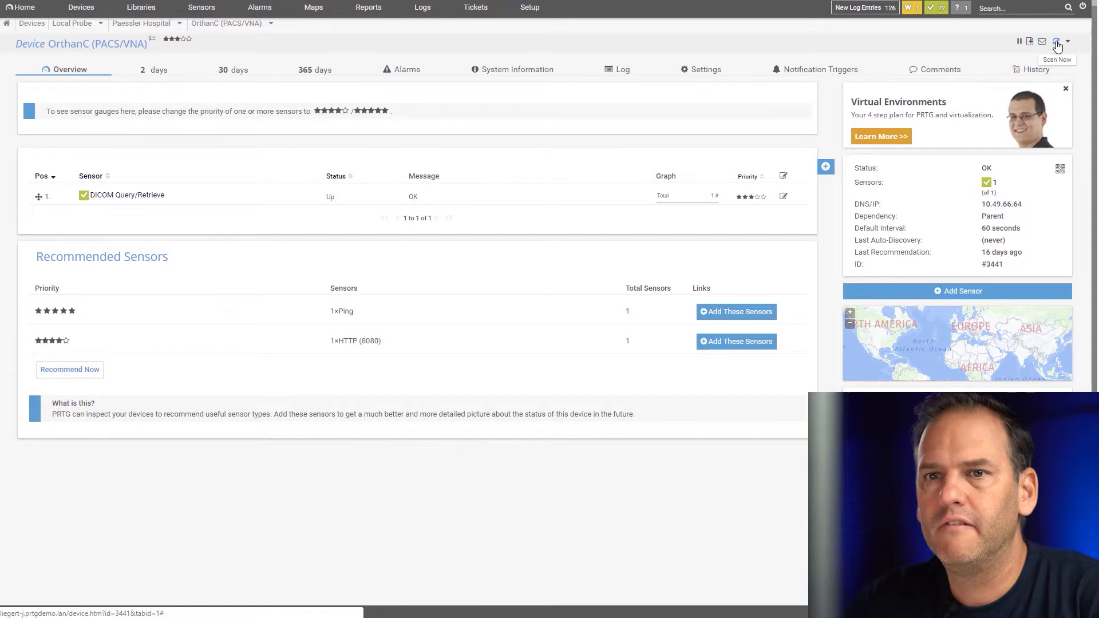
{"action": "left_click", "coordinate": [123, 197]}
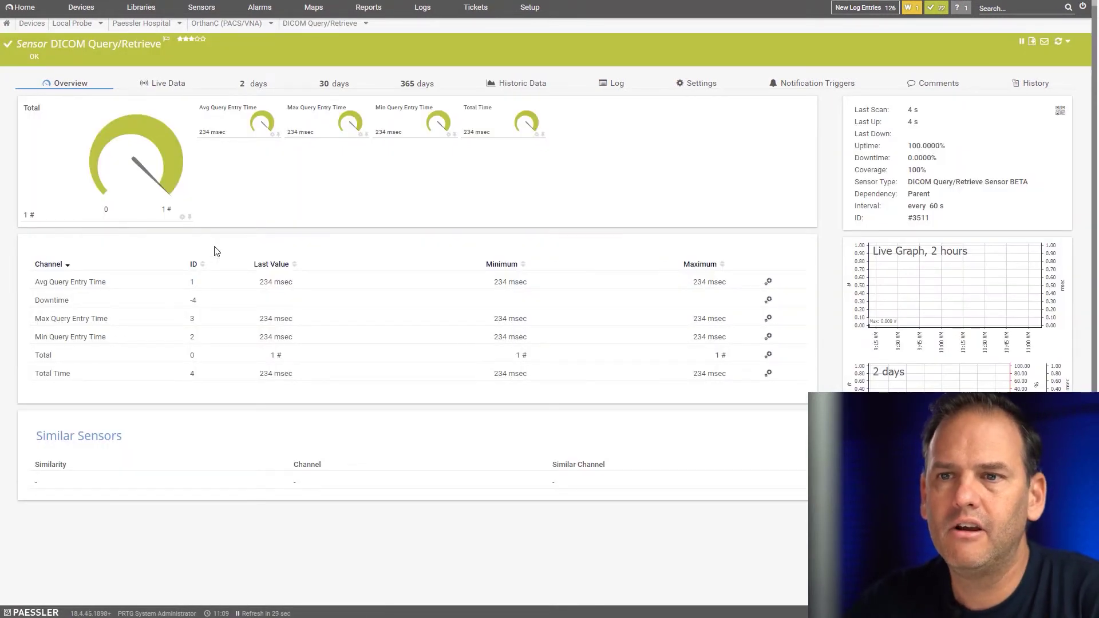
{"action": "left_click", "coordinate": [195, 264]}
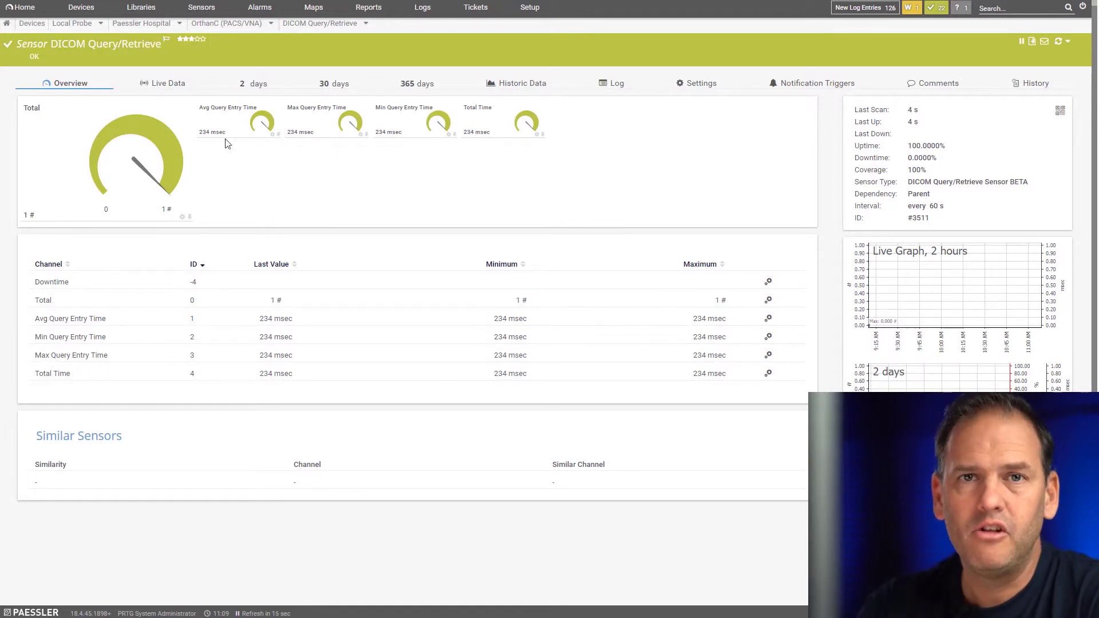
Step: Start adding another sensor to the OrthanC (PACS/VNA) device, search for c-store and choose the DICOM Bandwidth sensor type
{"action": "left_click", "coordinate": [89, 11]}
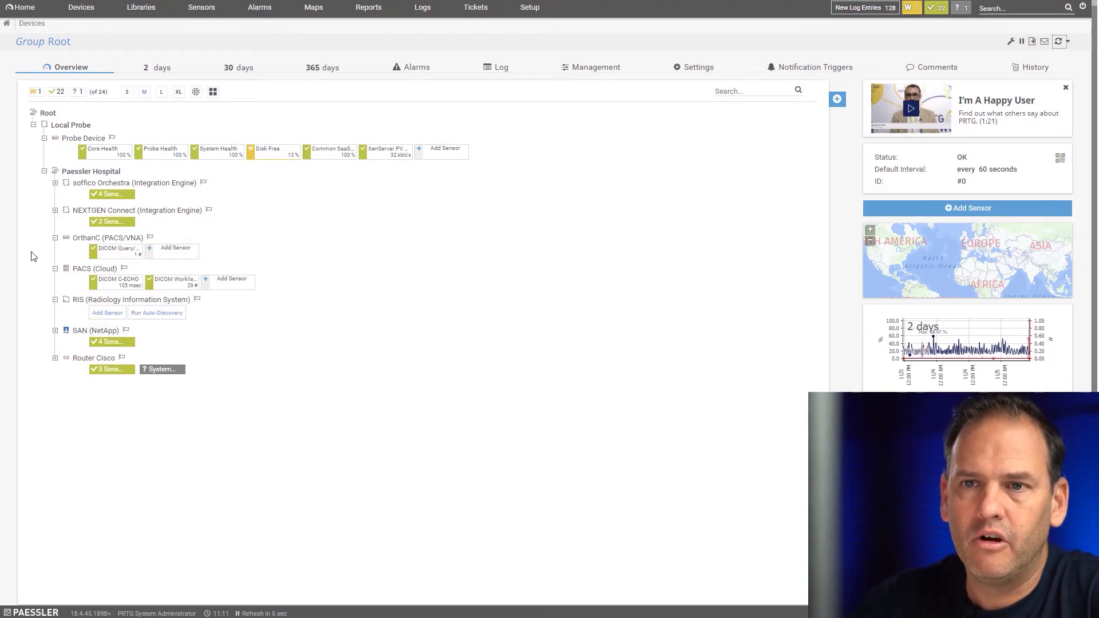
{"action": "left_click", "coordinate": [171, 254]}
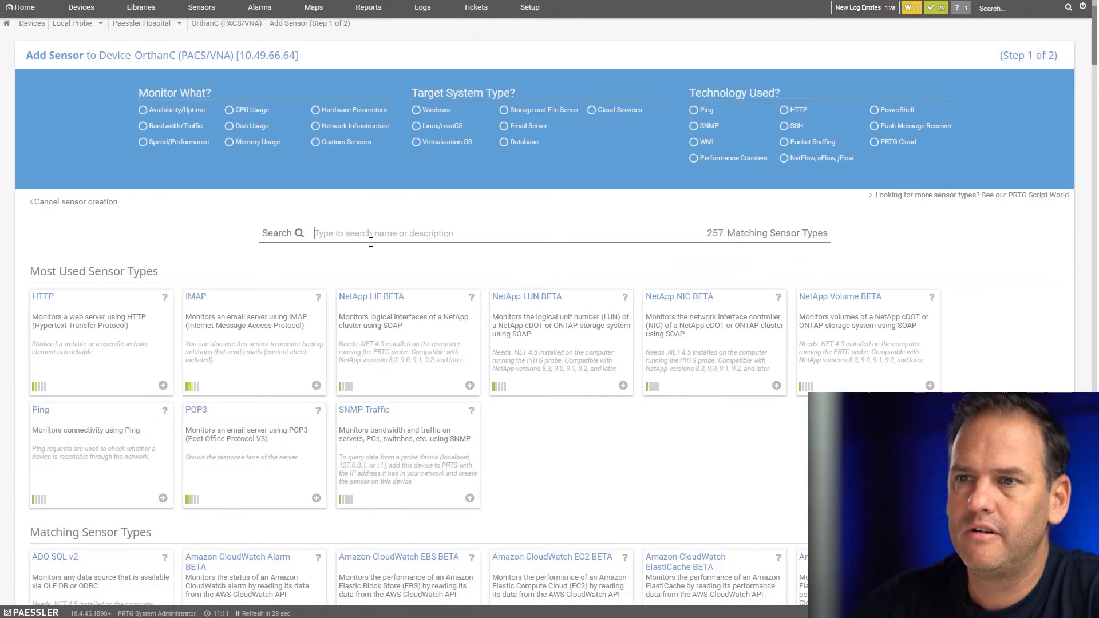
{"action": "type", "text": "c-store"}
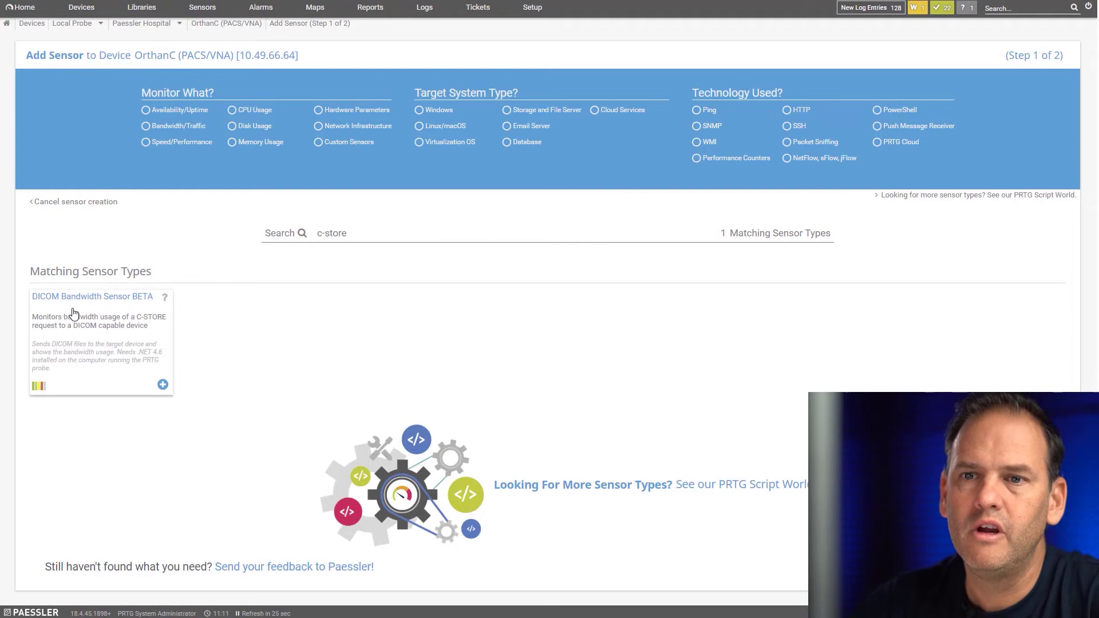
{"action": "left_click", "coordinate": [107, 299]}
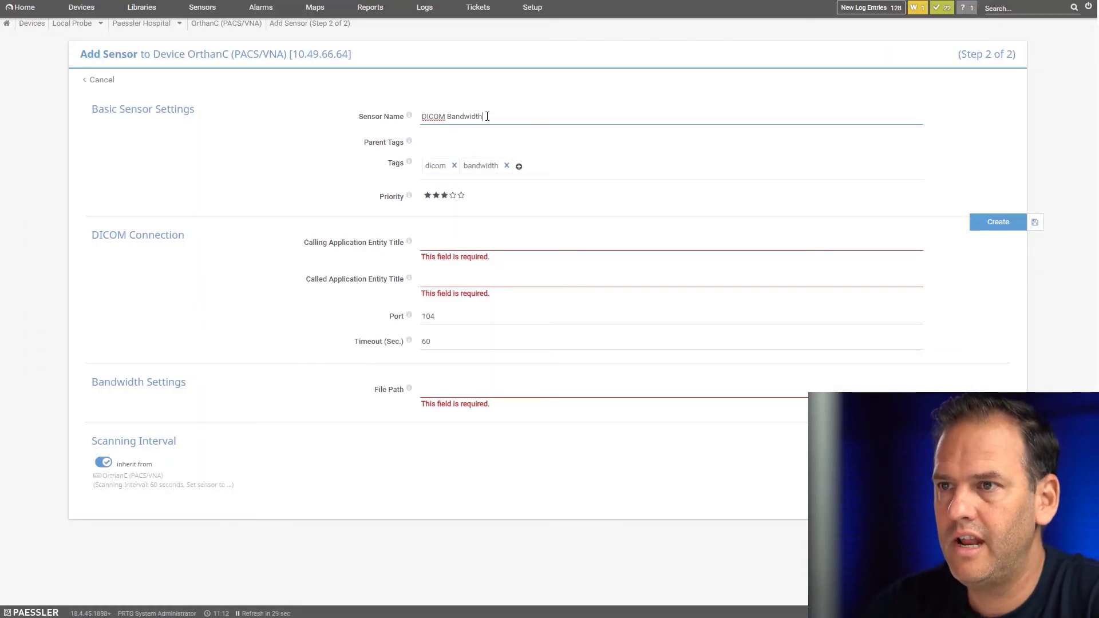
Step: Set the DICOM Bandwidth sensor's calling application entity title to PRTG, called application entity title to ORTHANC and port to 4242
{"action": "left_click", "coordinate": [455, 237]}
{"action": "type", "text": "PRTG"}
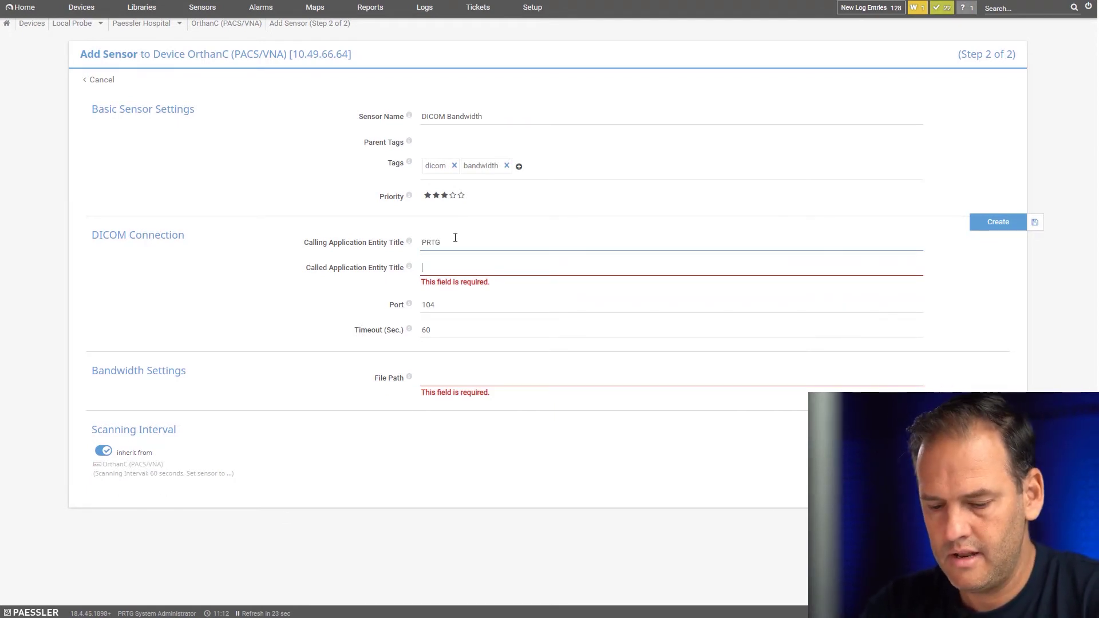
{"action": "type", "text": "ORTHANC"}
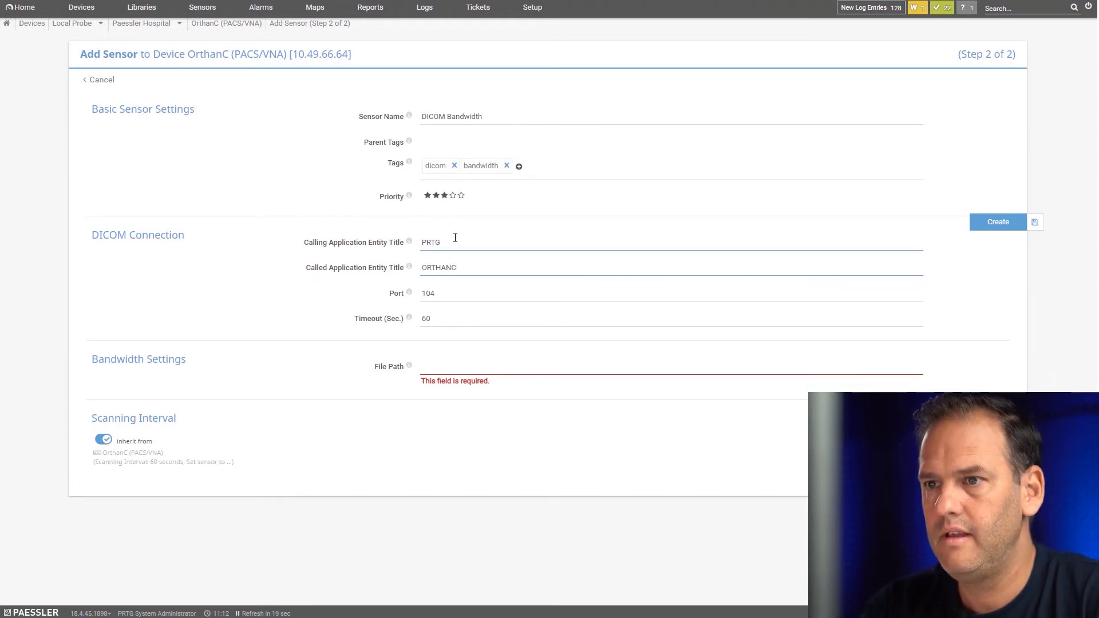
{"action": "key", "text": "Tab"}
{"action": "type", "text": "424"}
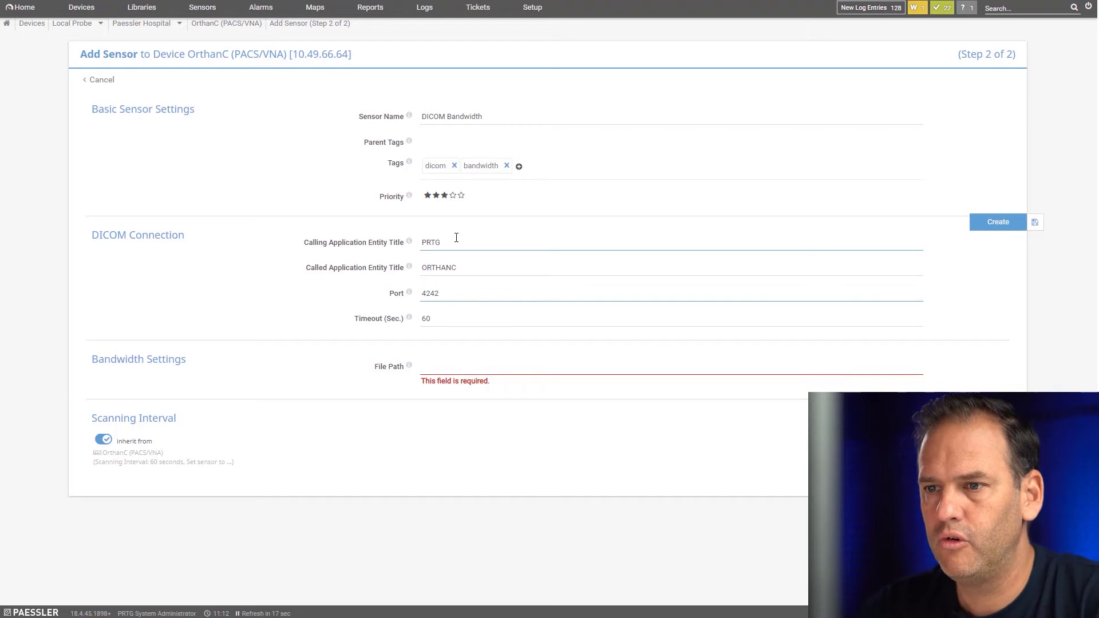
Step: Set the bandwidth file path to C:\DICOM and create the DICOM Bandwidth sensor
{"action": "left_click", "coordinate": [457, 368]}
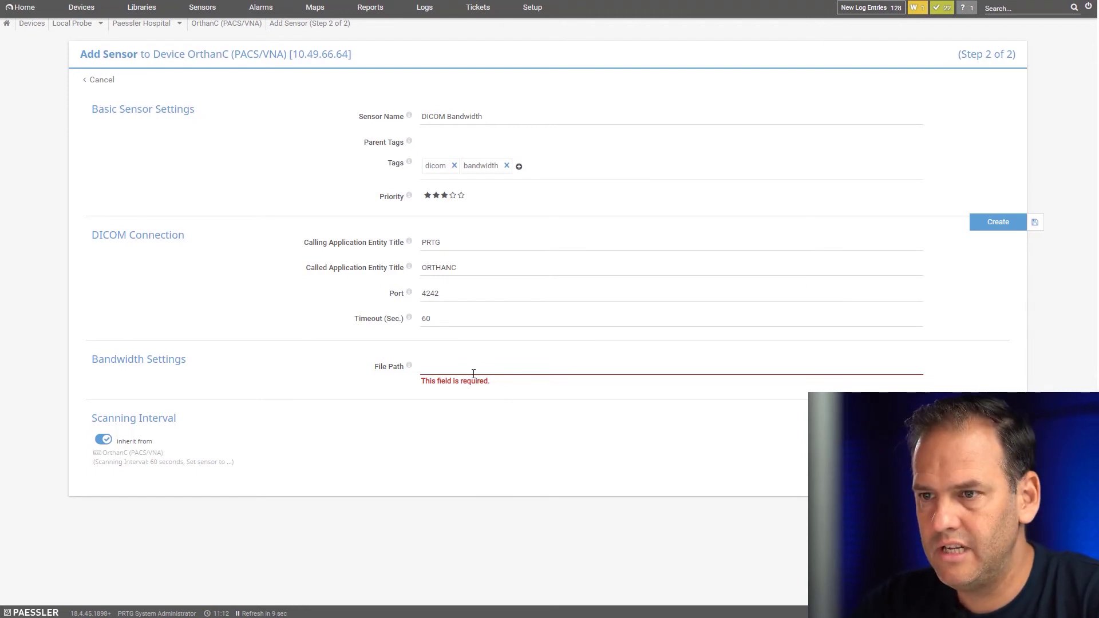
{"action": "type", "text": "C:\\DICOM"}
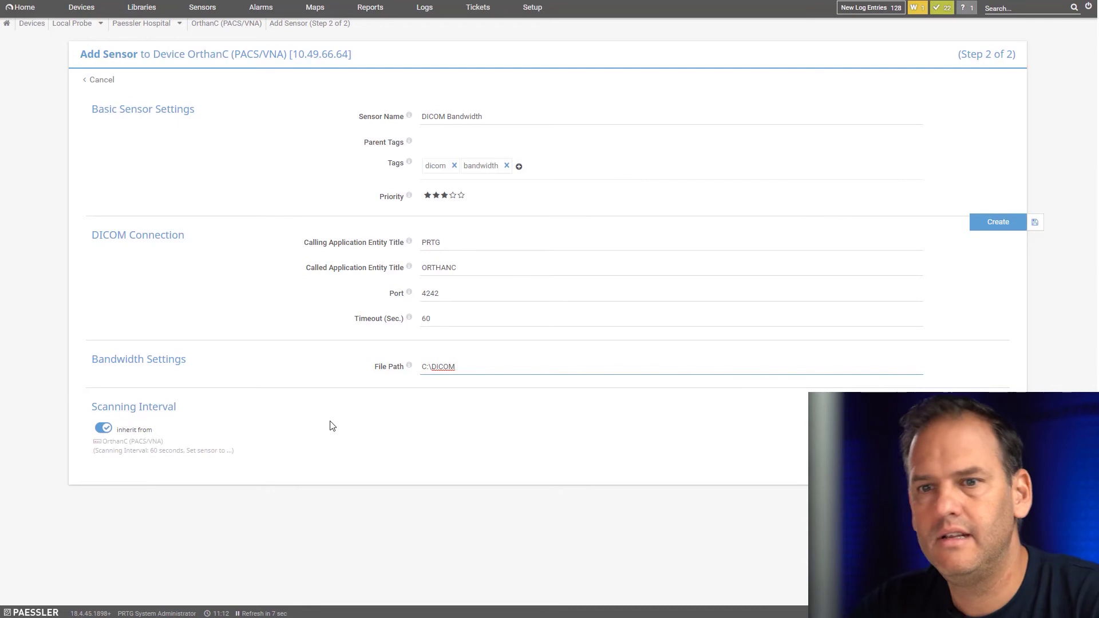
{"action": "left_click", "coordinate": [999, 223]}
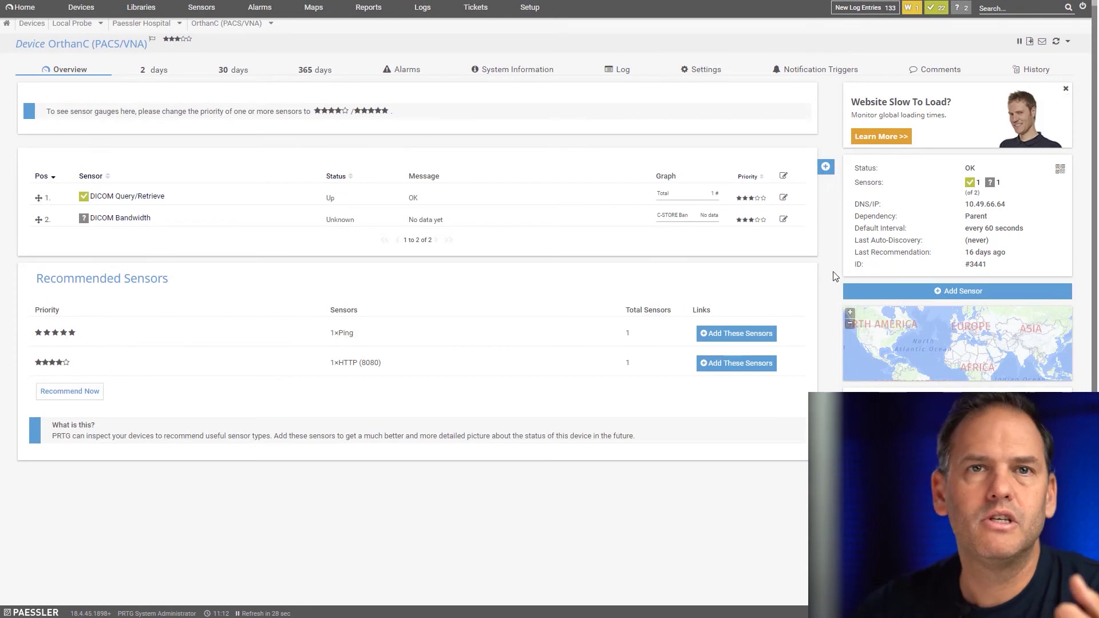
Step: Trigger a scan of the new DICOM Bandwidth sensor on the OrthanC (PACS/VNA) device and open its overview
{"action": "right_click", "coordinate": [126, 222]}
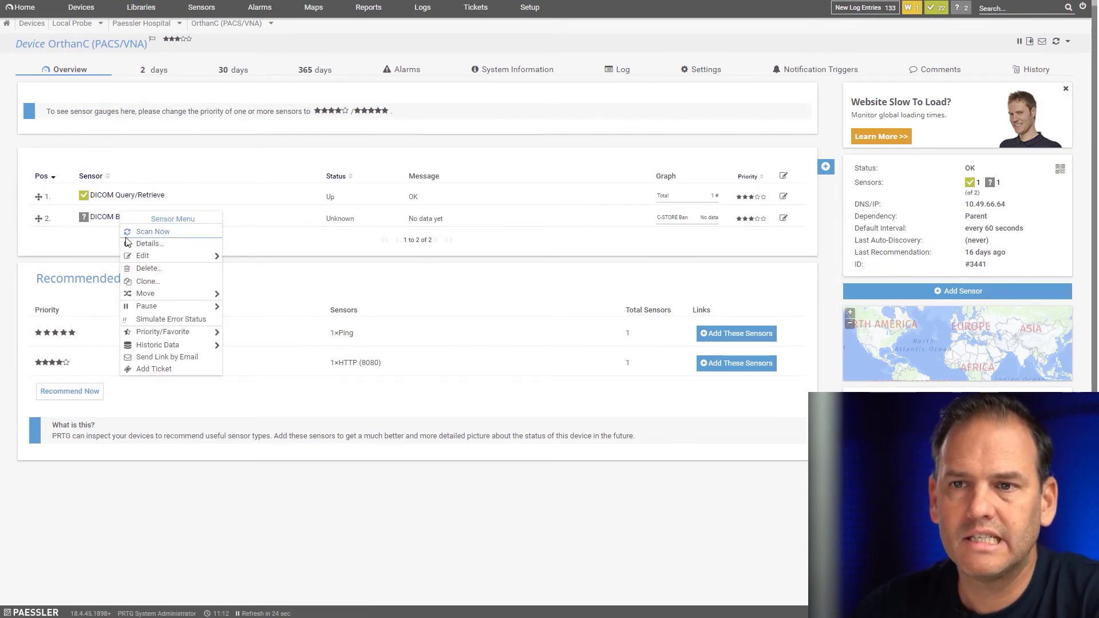
{"action": "left_click", "coordinate": [156, 232]}
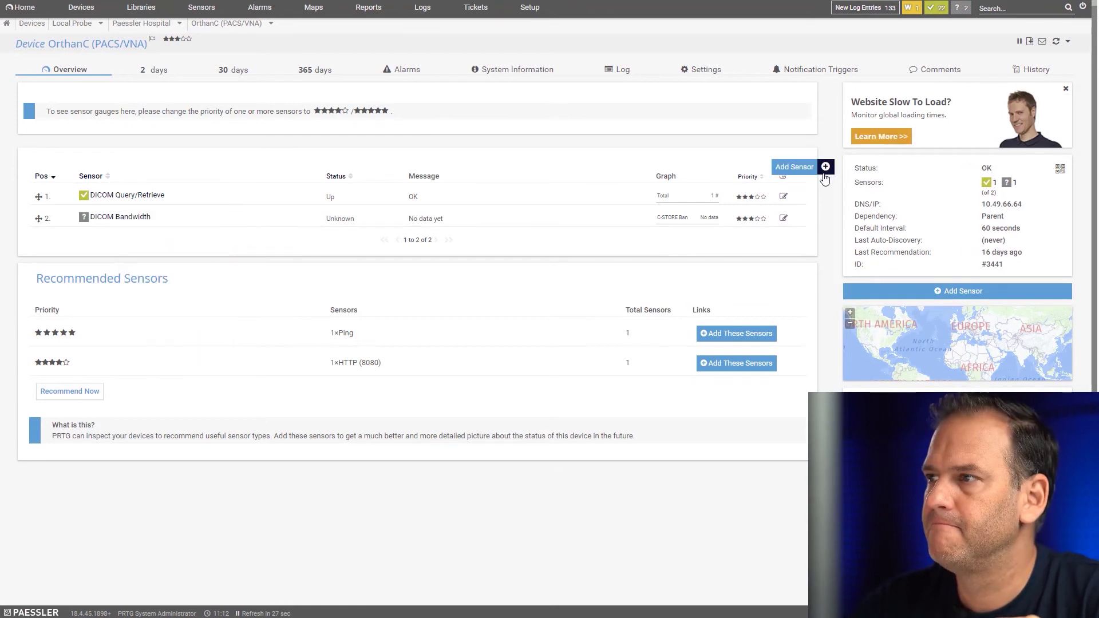
{"action": "left_click", "coordinate": [1056, 42]}
{"action": "left_click", "coordinate": [126, 217]}
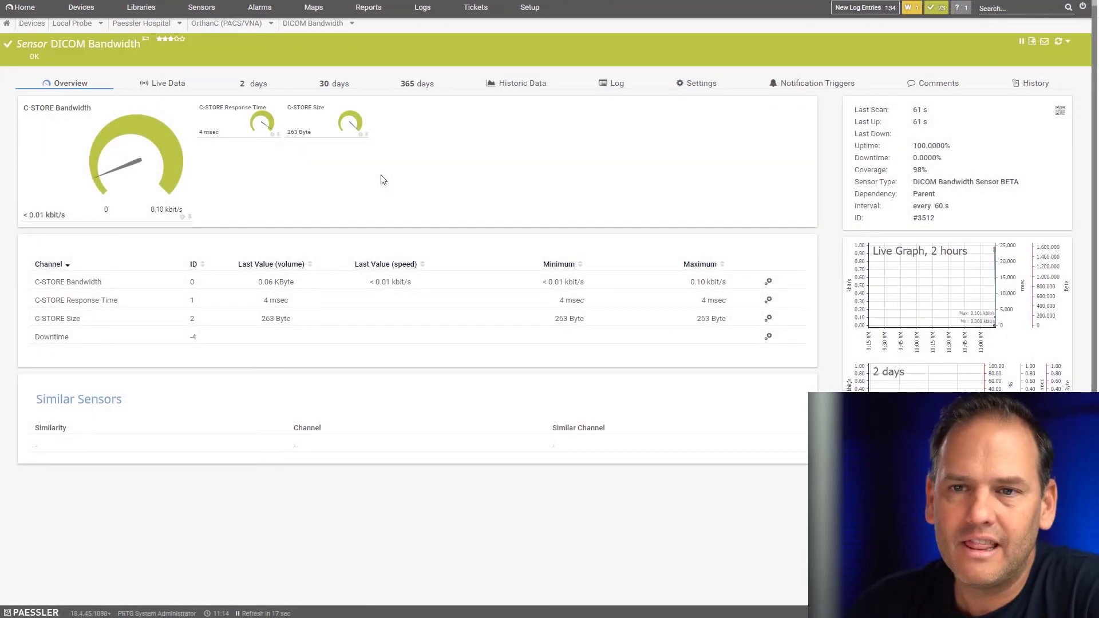